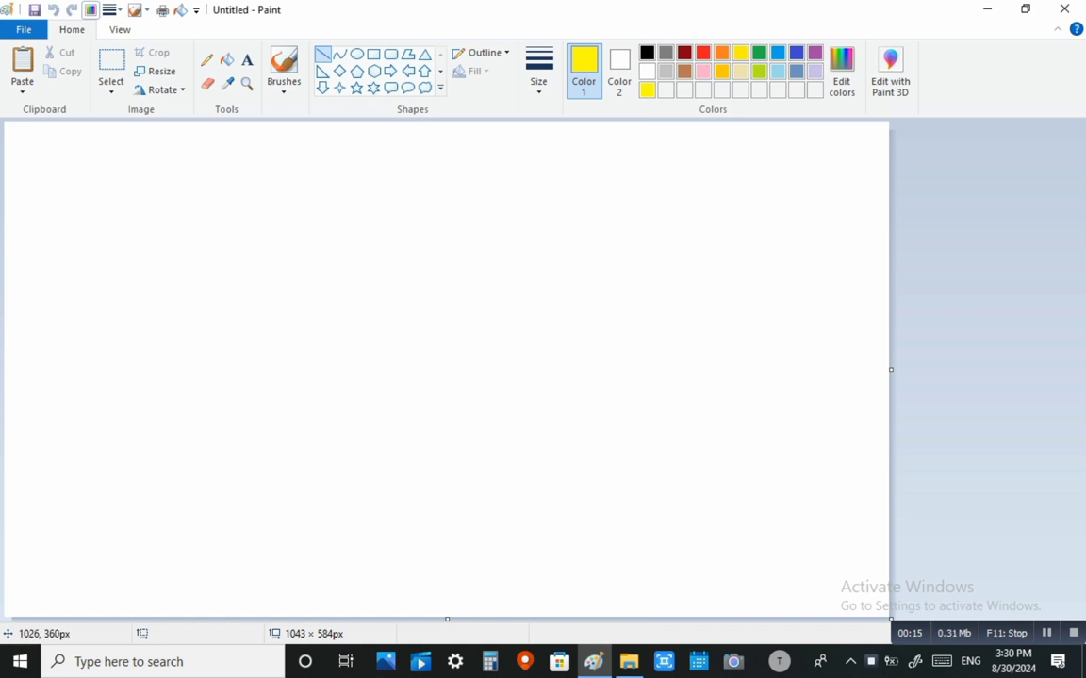
Draw a yellow diagonal line across the lower right of the canvas, filling below it with yellow and above it with orange.
{"action": "left_click_drag", "start_coordinate": [886, 426], "coordinate": [279, 627]}
{"action": "left_click", "coordinate": [226, 60]}
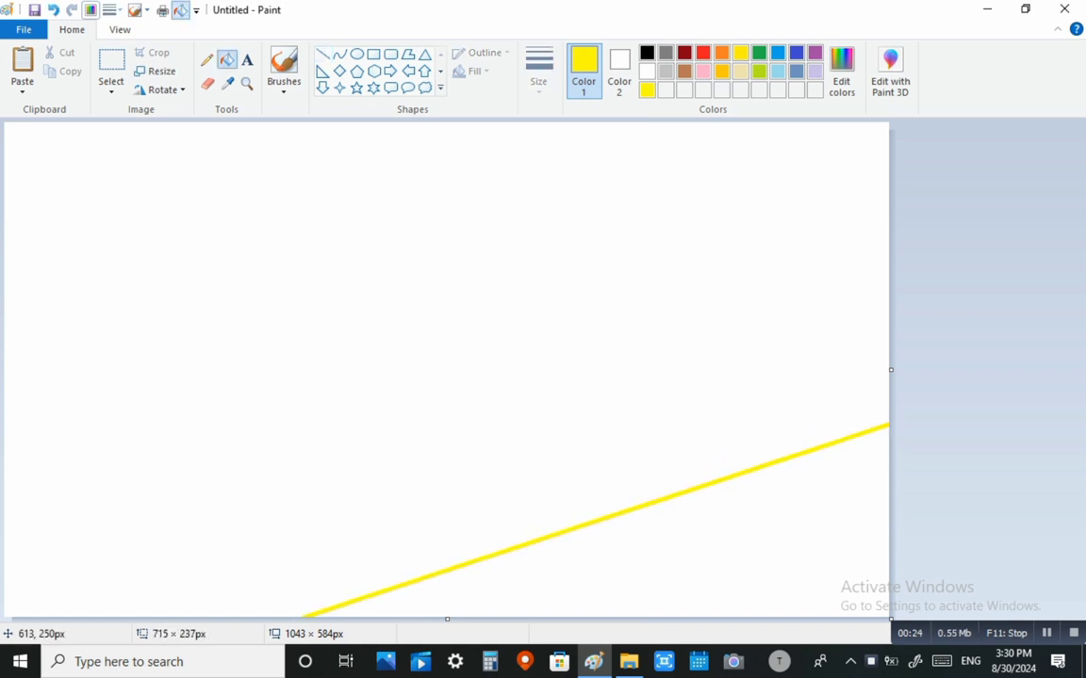
{"action": "left_click", "coordinate": [674, 565]}
{"action": "left_click", "coordinate": [722, 52]}
{"action": "left_click", "coordinate": [471, 283]}
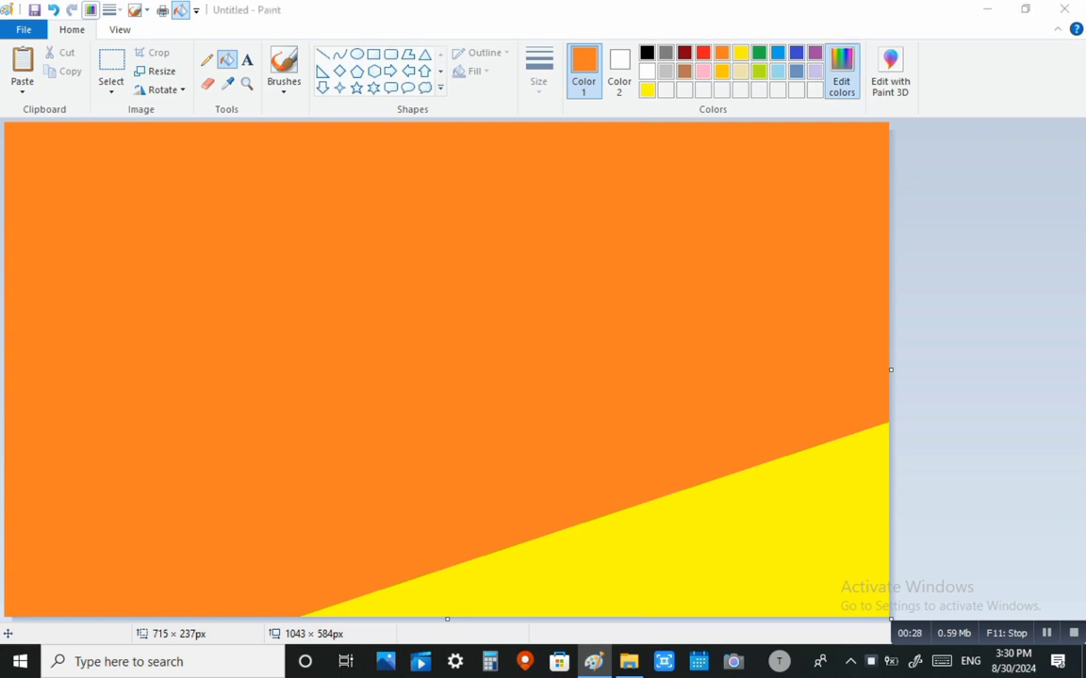
Draw a red diagonal line above the orange band, fill above it with red, and cover the stray red spot with orange.
{"action": "left_click", "coordinate": [841, 71]}
{"action": "left_click", "coordinate": [370, 253]}
{"action": "left_click", "coordinate": [385, 444]}
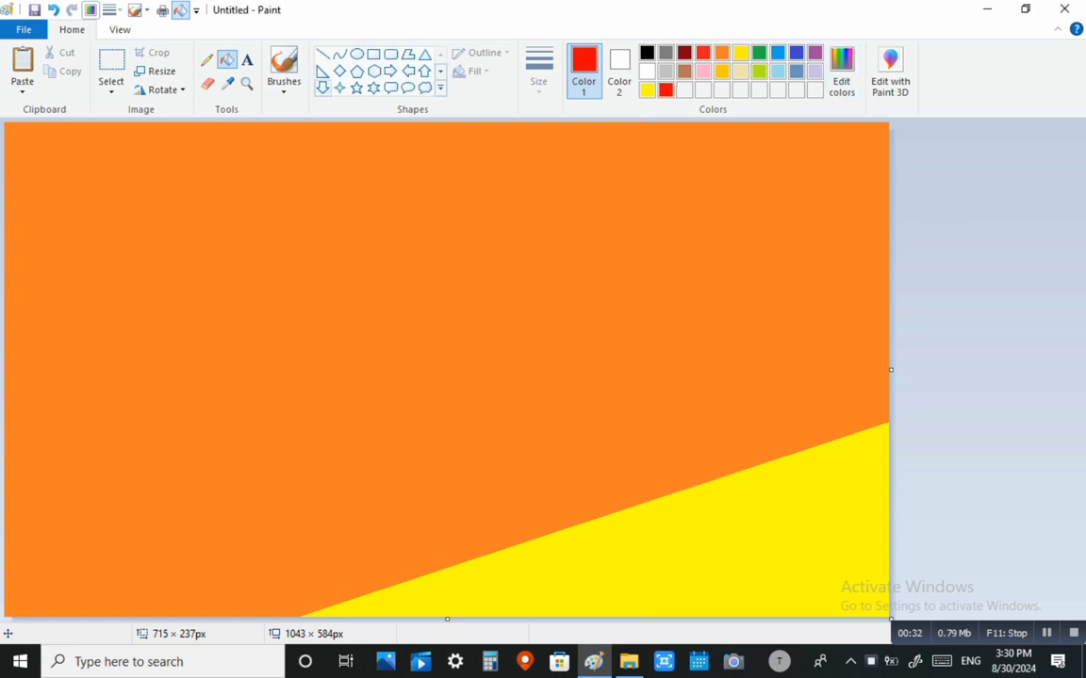
{"action": "left_click", "coordinate": [322, 54]}
{"action": "mouse_move", "coordinate": [867, 309]}
{"action": "left_mouse_down"}
{"action": "mouse_move", "coordinate": [483, 419]}
{"action": "mouse_move", "coordinate": [19, 617]}
{"action": "mouse_move", "coordinate": [889, 300]}
{"action": "left_mouse_up"}
{"action": "left_click", "coordinate": [227, 60]}
{"action": "left_click", "coordinate": [344, 208]}
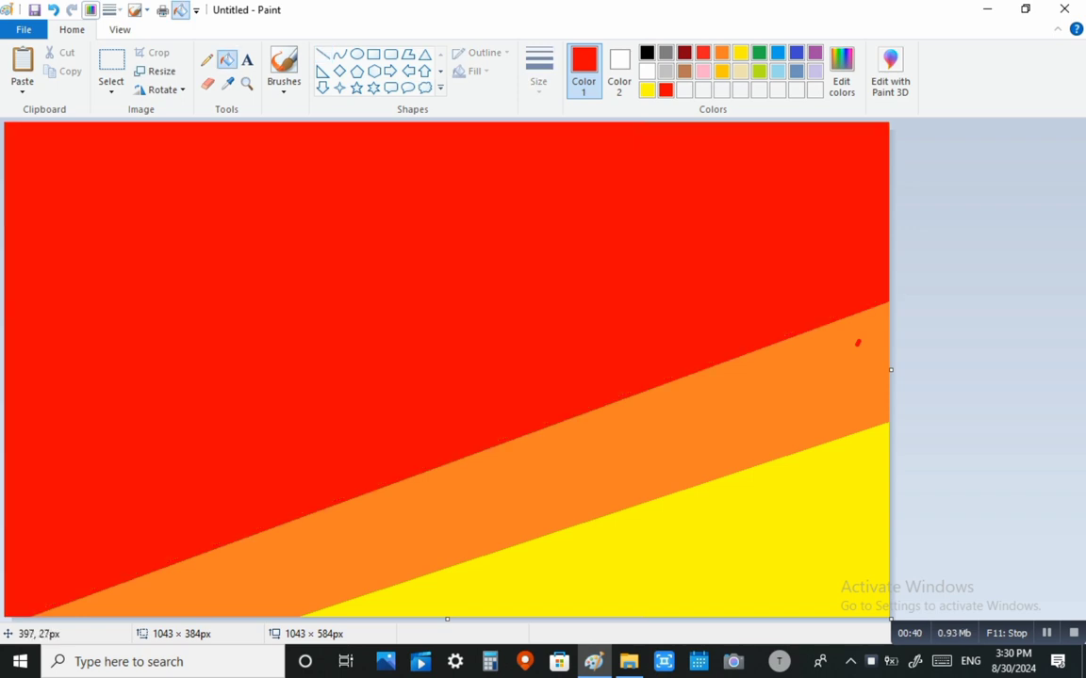
{"action": "left_click", "coordinate": [283, 62]}
{"action": "left_click", "coordinate": [857, 343]}
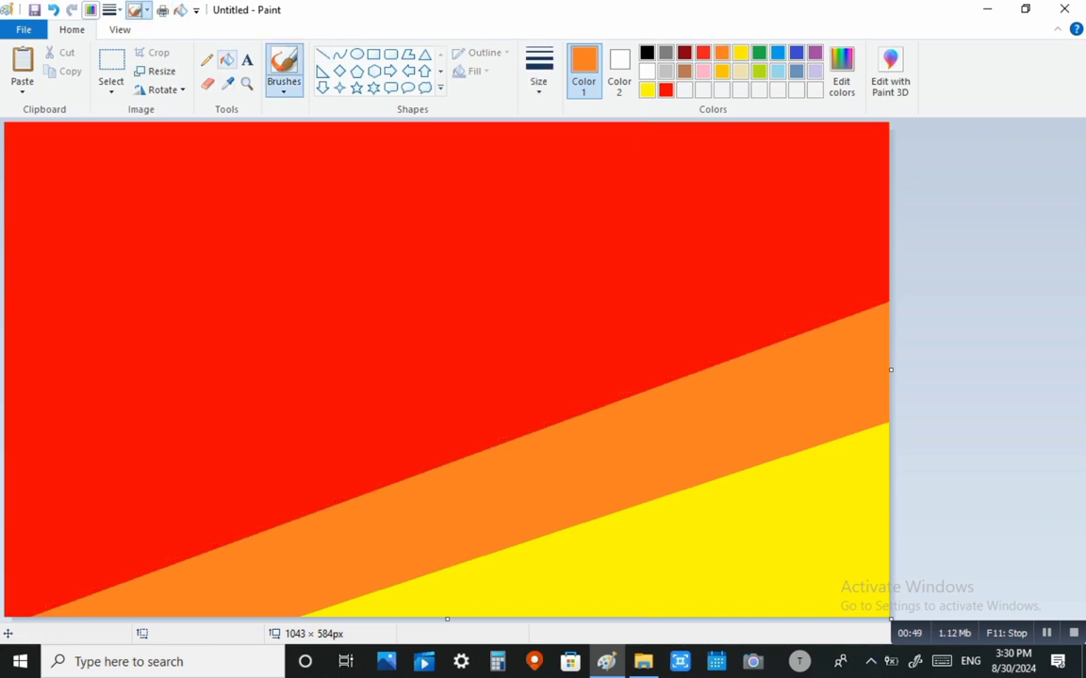
Mix a bright blue, draw a diagonal line across the red area, and fill everything above it with blue.
{"action": "left_click", "coordinate": [324, 54]}
{"action": "left_click", "coordinate": [841, 71]}
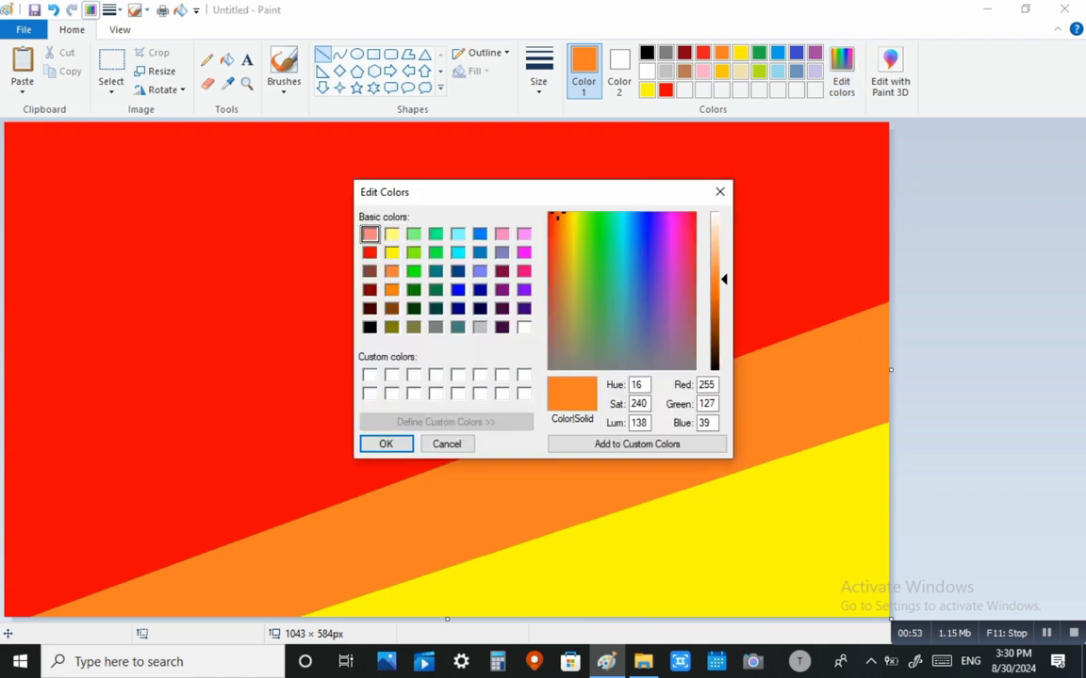
{"action": "left_click_drag", "start_coordinate": [650, 228], "coordinate": [646, 218]}
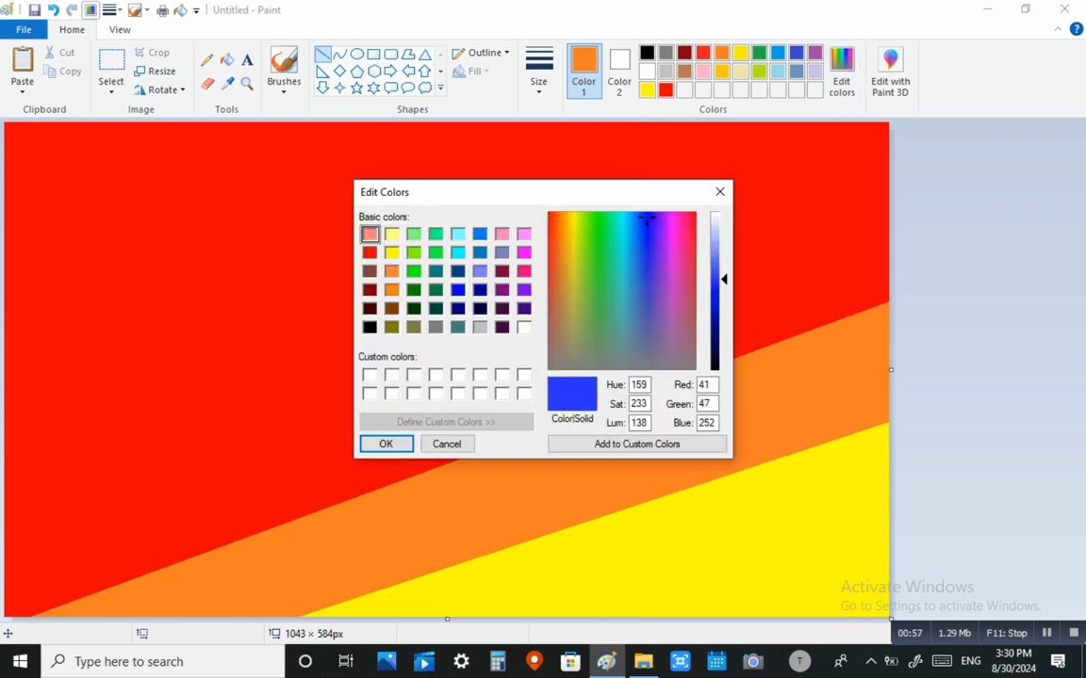
{"action": "left_click_drag", "start_coordinate": [724, 280], "coordinate": [724, 290]}
{"action": "left_click", "coordinate": [385, 444]}
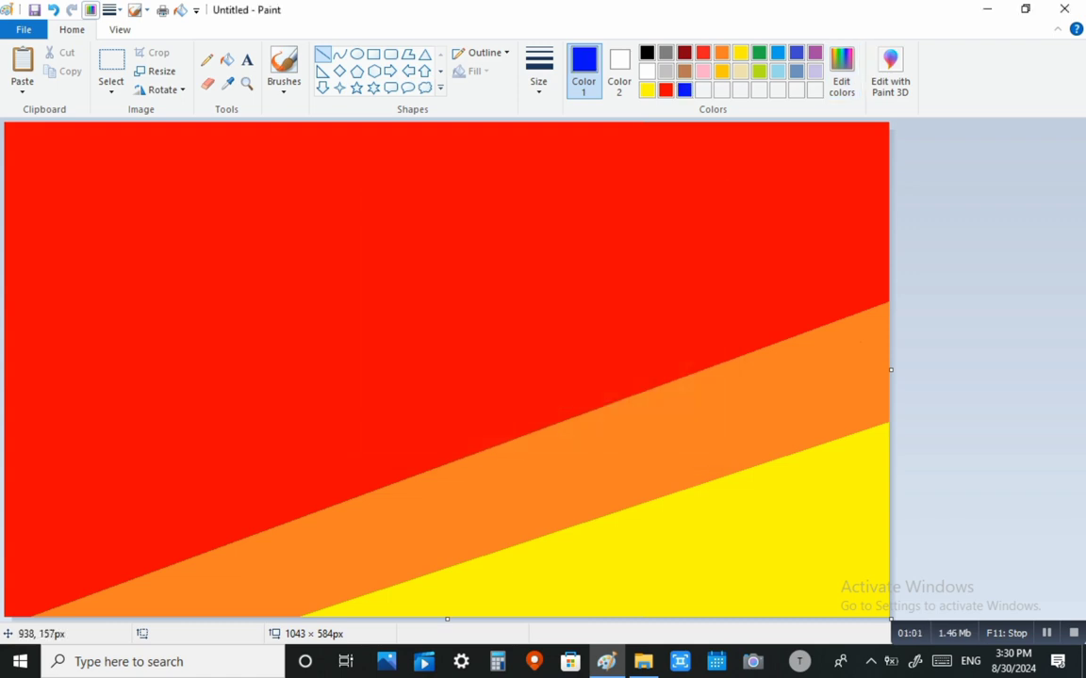
{"action": "left_click_drag", "start_coordinate": [873, 195], "coordinate": [5, 516]}
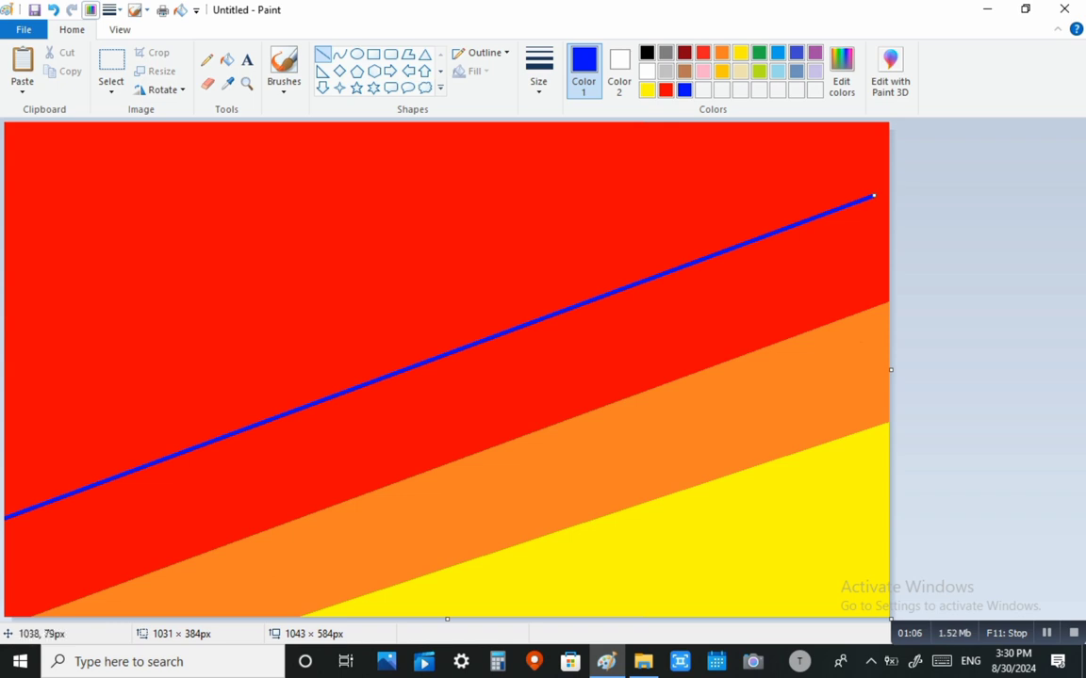
{"action": "left_click", "coordinate": [227, 60]}
{"action": "left_click", "coordinate": [294, 222]}
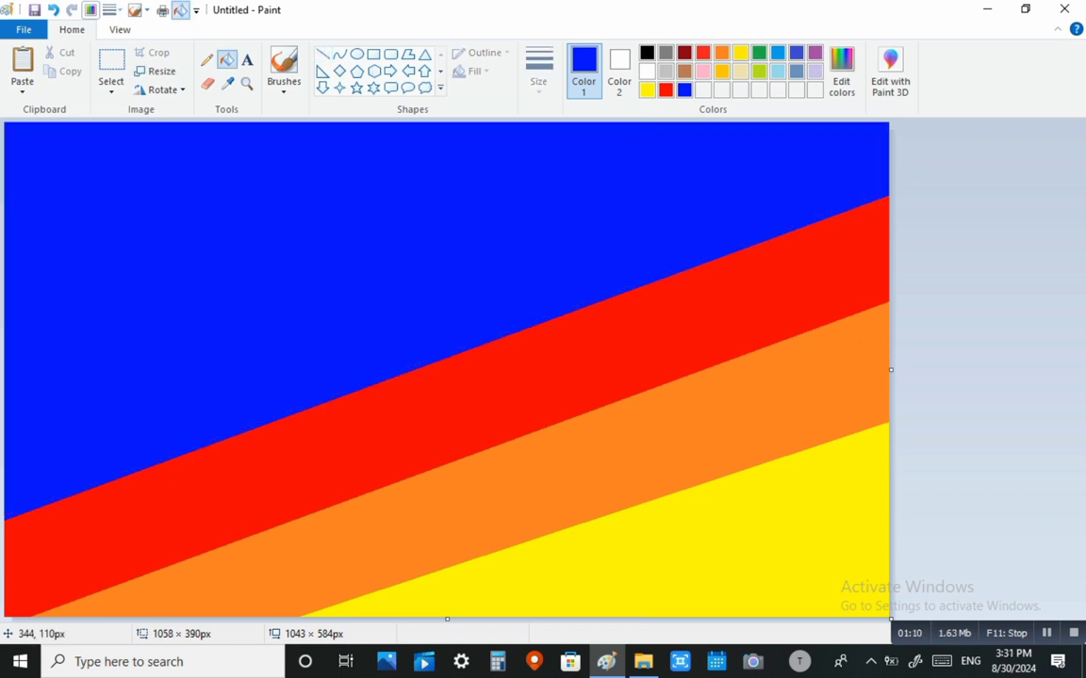
Define a dark navy drawing color with red 1, green 3 and blue 78.
{"action": "left_click", "coordinate": [841, 72]}
{"action": "left_click_drag", "start_coordinate": [724, 289], "coordinate": [724, 347]}
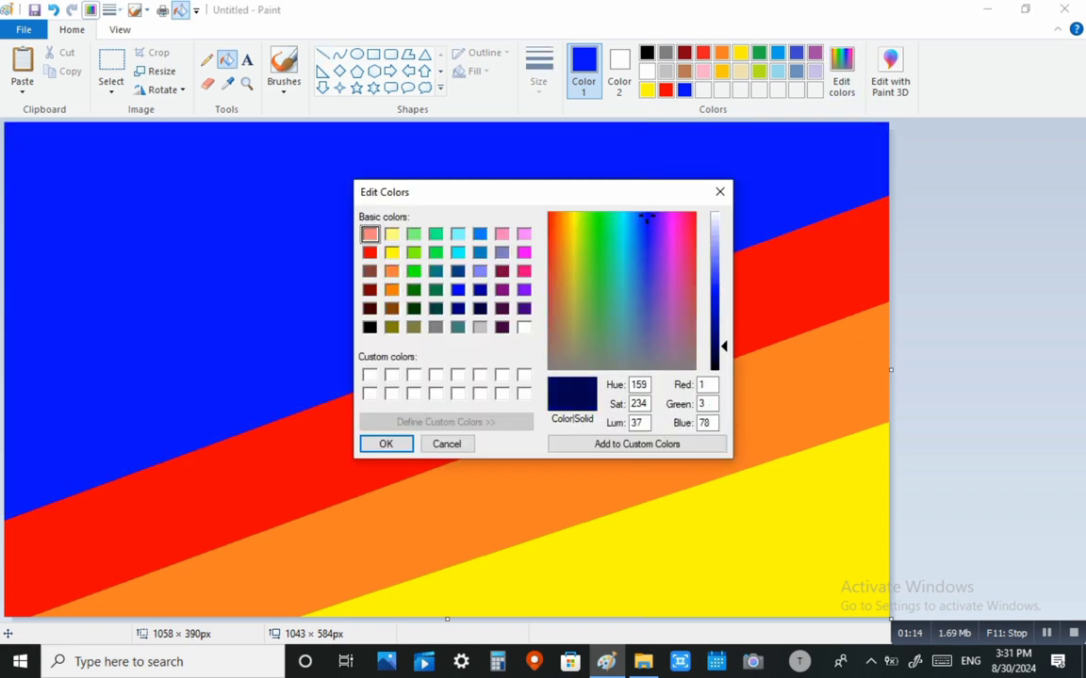
{"action": "left_click", "coordinate": [386, 444]}
{"action": "left_click", "coordinate": [679, 173]}
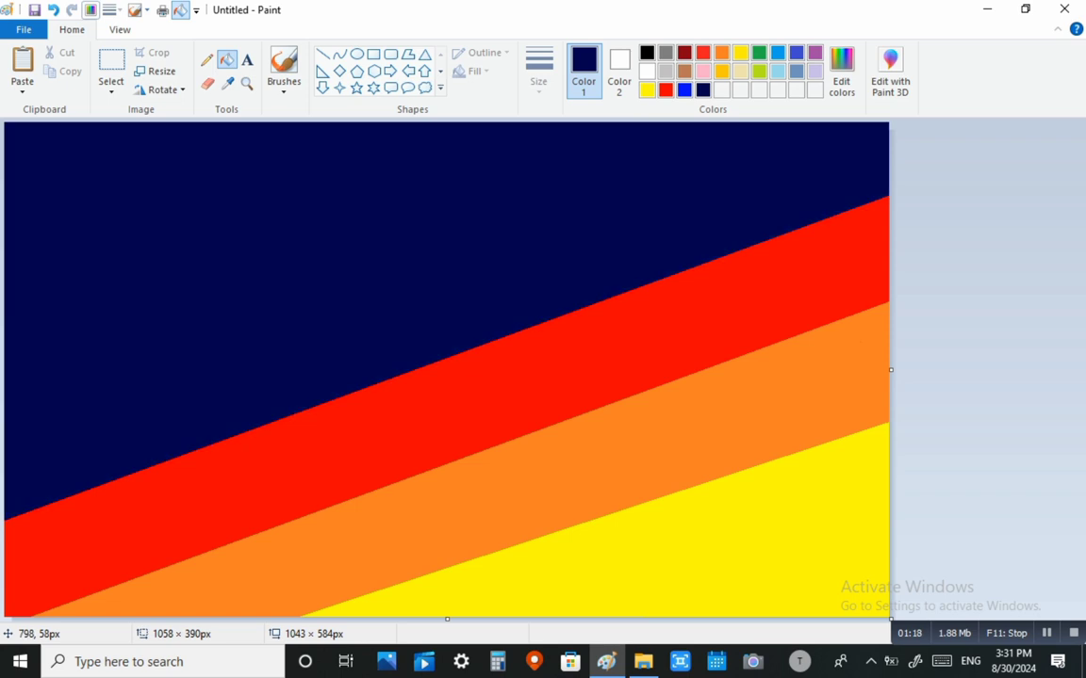
{"action": "key", "text": "ctrl+z"}
Draw a navy diagonal line across the blue area from the canvas's left edge to its top edge and fill above it with navy.
{"action": "left_click", "coordinate": [322, 53]}
{"action": "left_click_drag", "start_coordinate": [705, 180], "coordinate": [4, 407]}
{"action": "left_click_drag", "start_coordinate": [705, 180], "coordinate": [806, 107]}
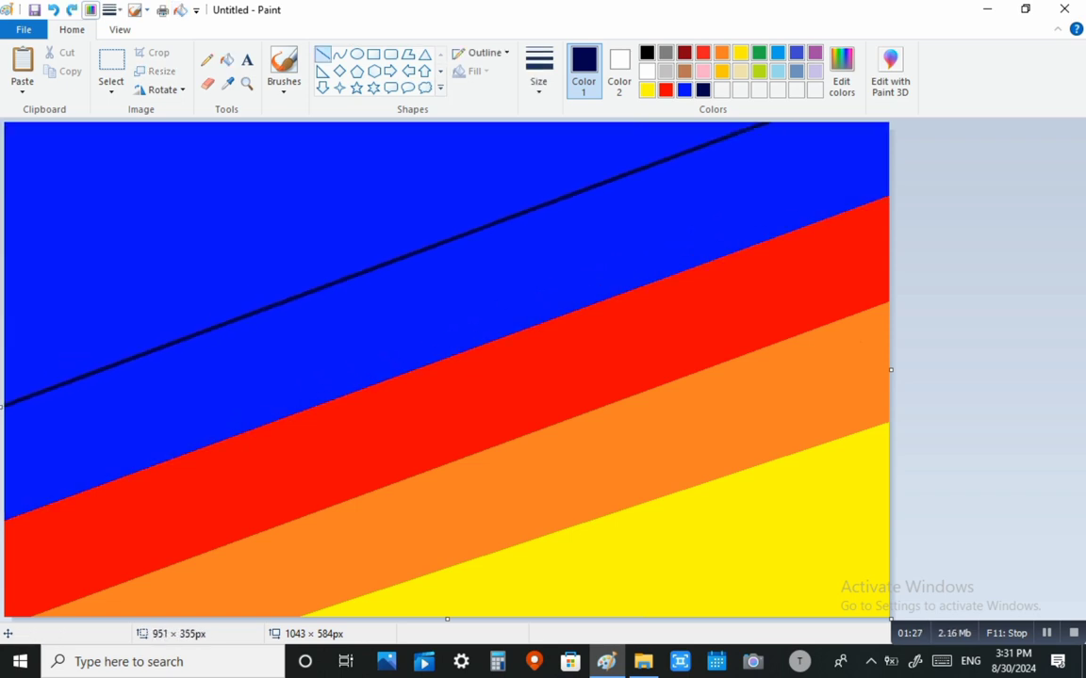
{"action": "left_click", "coordinate": [227, 59]}
{"action": "left_click", "coordinate": [188, 189]}
Darken the drawing color to a near-black navy.
{"action": "left_click", "coordinate": [841, 71]}
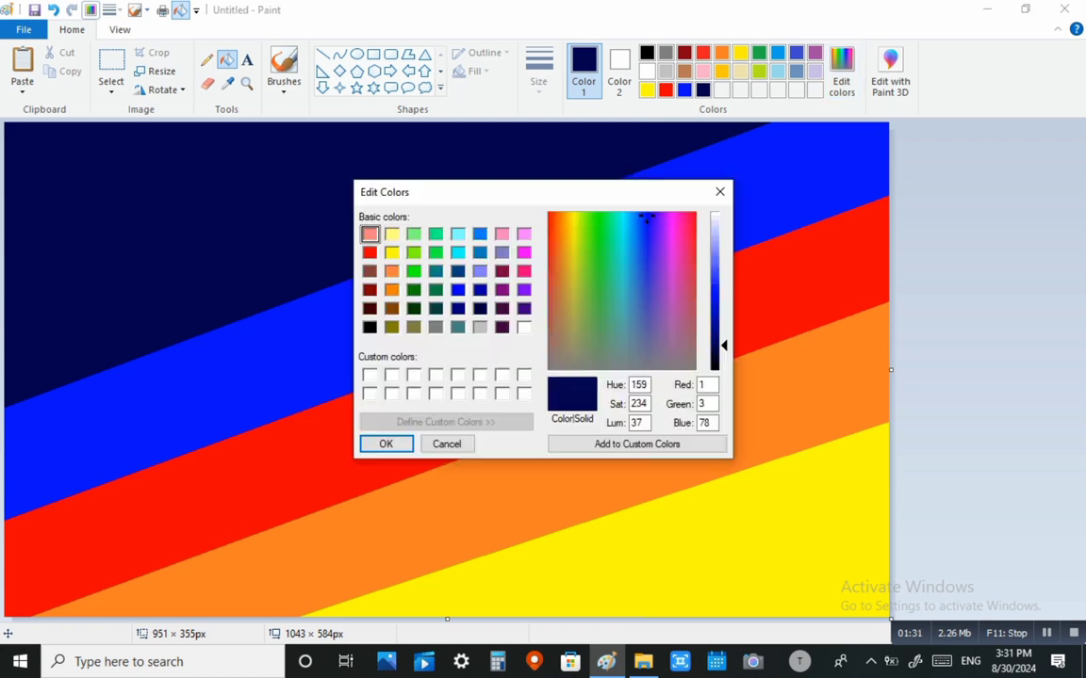
{"action": "left_click_drag", "start_coordinate": [723, 346], "coordinate": [724, 360]}
{"action": "left_click", "coordinate": [386, 444]}
{"action": "left_click", "coordinate": [388, 429]}
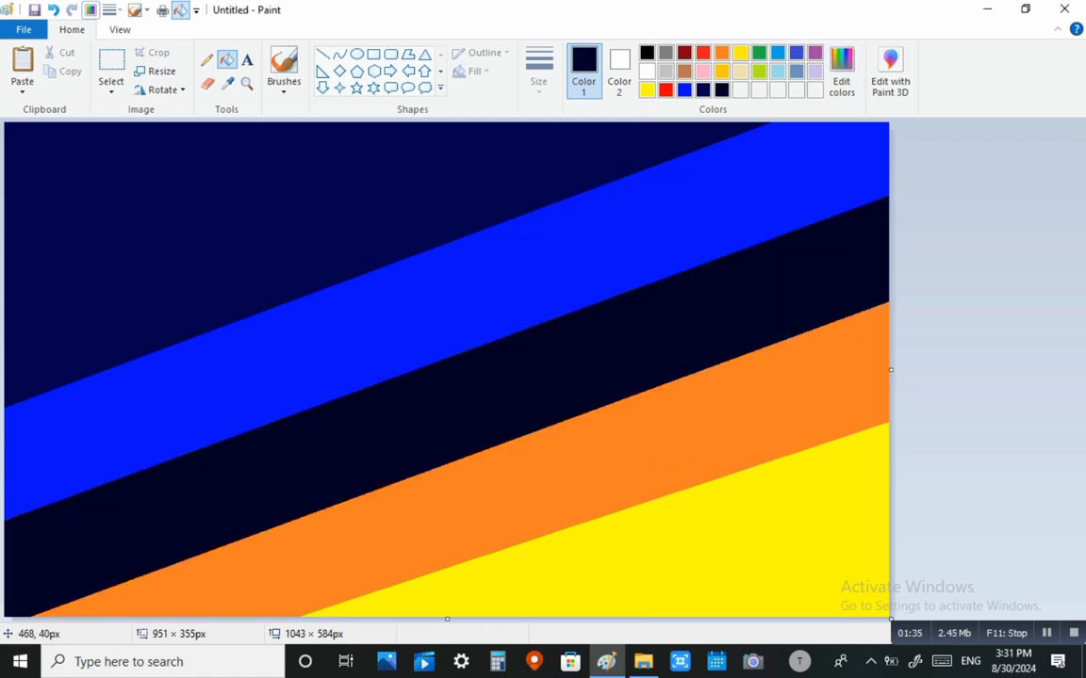
{"action": "key", "text": "ctrl+z"}
Draw a near-black diagonal line across the navy area and fill the corner above it with red 0, green 1, blue 21.
{"action": "left_click", "coordinate": [322, 54]}
{"action": "left_click_drag", "start_coordinate": [6, 279], "coordinate": [320, 157]}
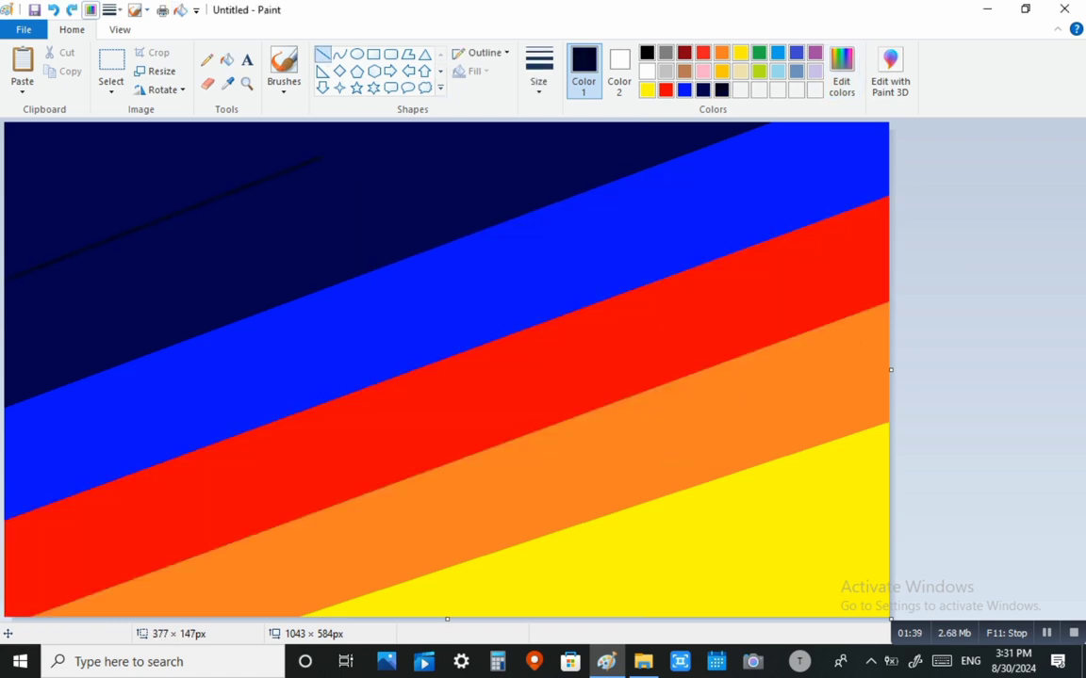
{"action": "left_click_drag", "start_coordinate": [444, 151], "coordinate": [530, 117]}
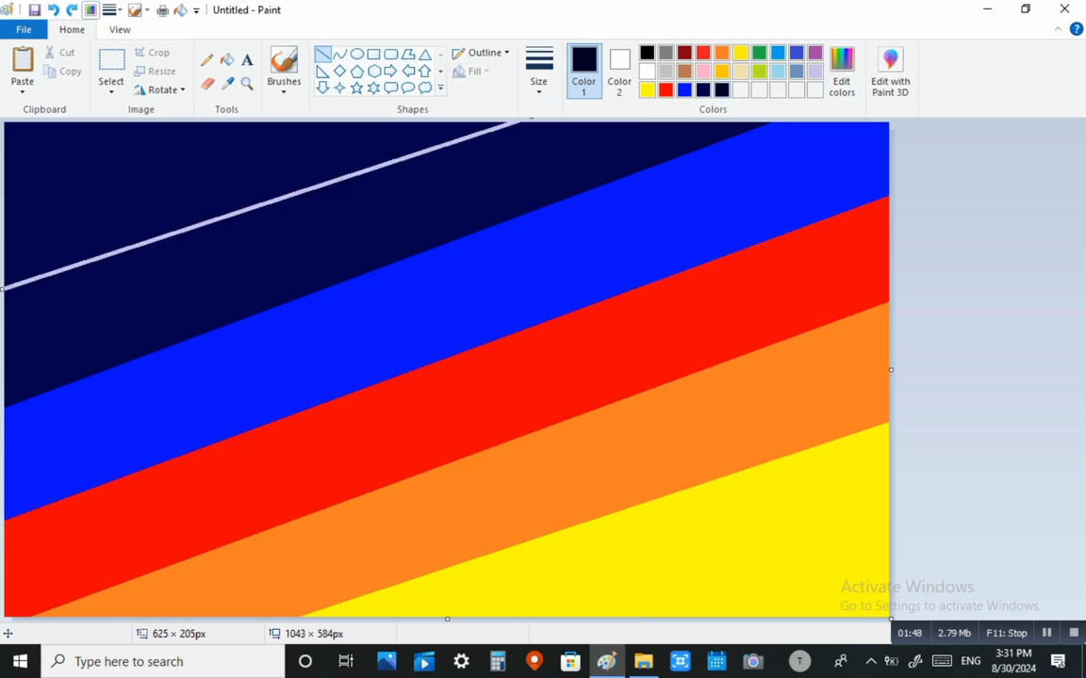
{"action": "left_click", "coordinate": [842, 71]}
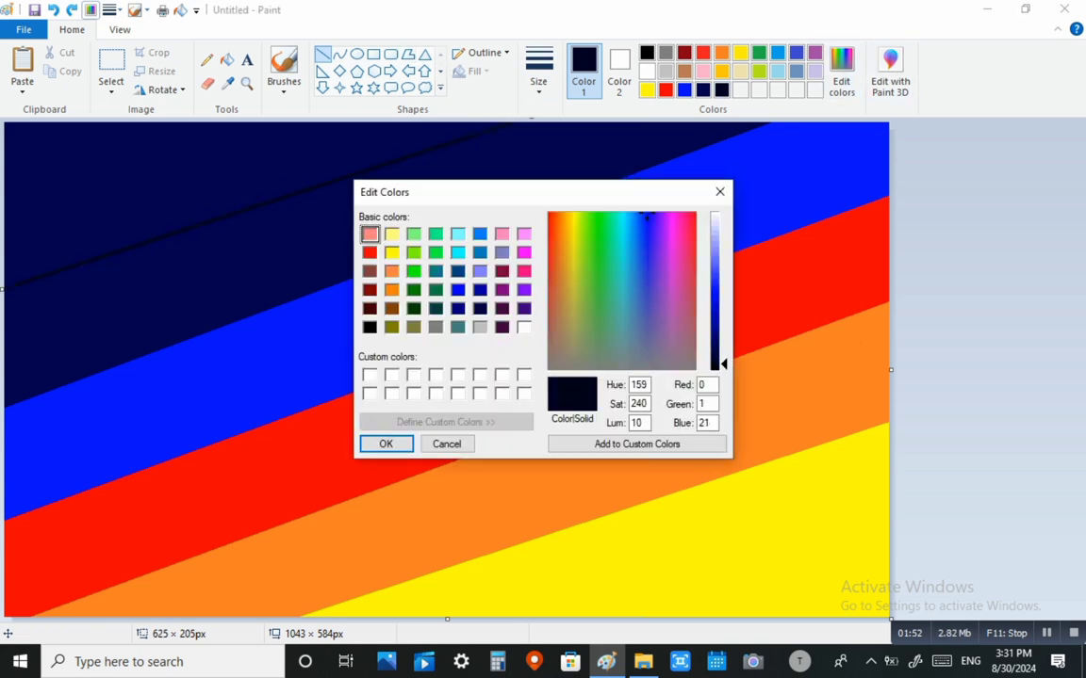
{"action": "left_click", "coordinate": [380, 445]}
{"action": "left_click", "coordinate": [227, 60]}
{"action": "left_click", "coordinate": [215, 148]}
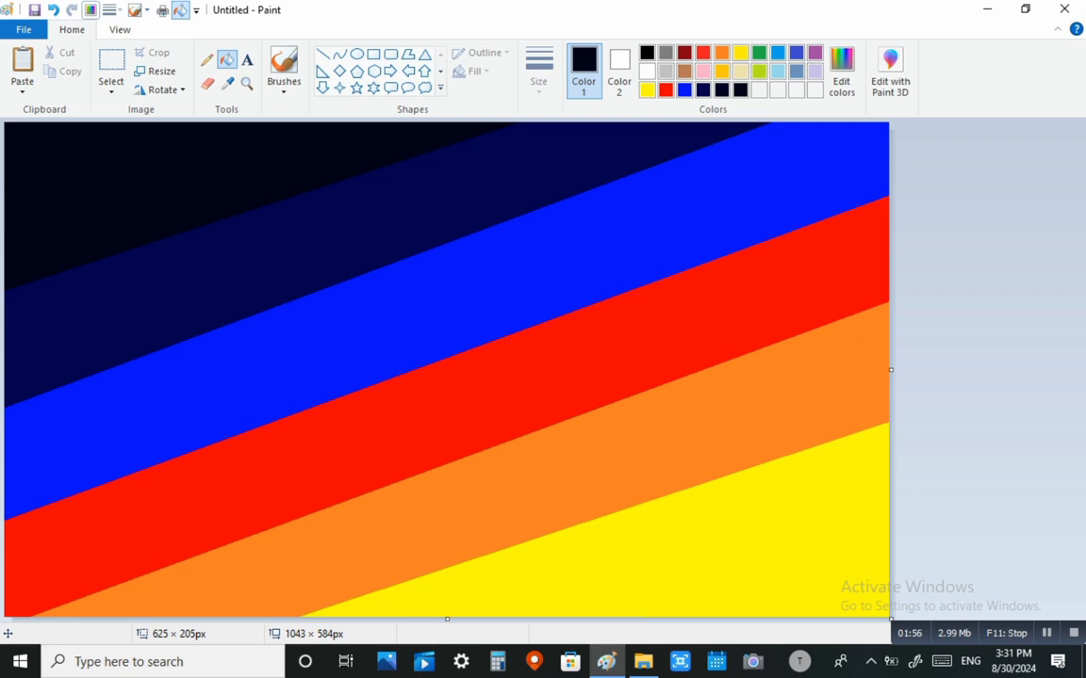
Resize the image to 1 pixel wide without maintaining the aspect ratio.
{"action": "left_click", "coordinate": [156, 71]}
{"action": "left_click", "coordinate": [186, 133]}
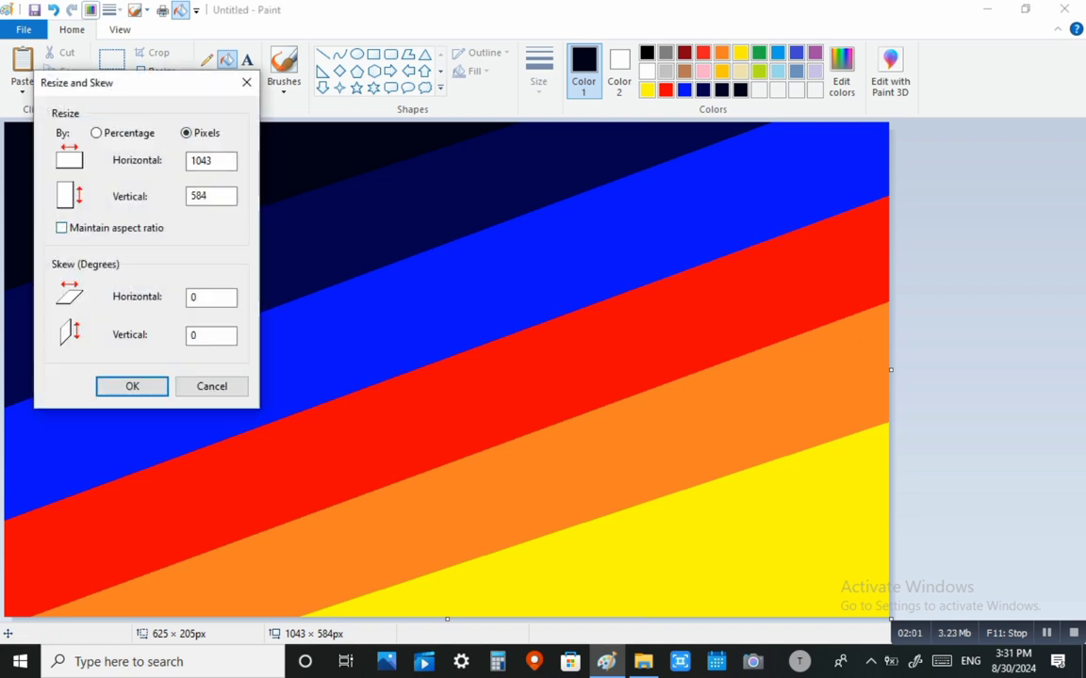
{"action": "key", "text": "ctrl+a"}
{"action": "type", "text": "1"}
{"action": "key", "text": "Return"}
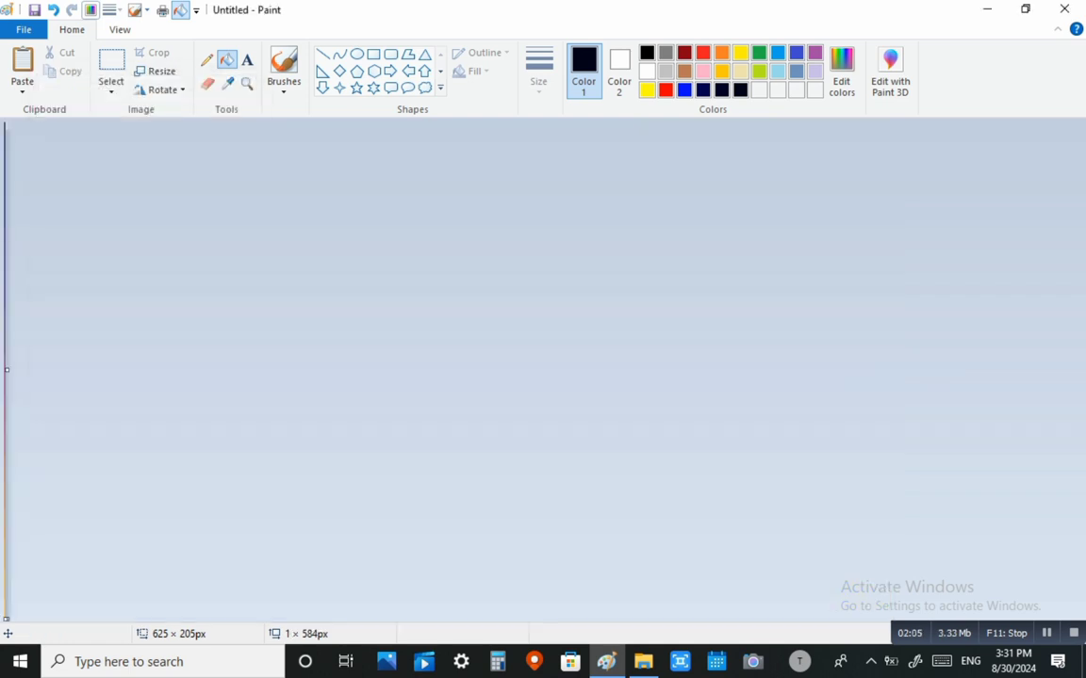
Stretch the image back to 1043 pixels wide, leaving the aspect ratio unlocked, to produce a smooth gradient.
{"action": "key", "text": "ctrl+w"}
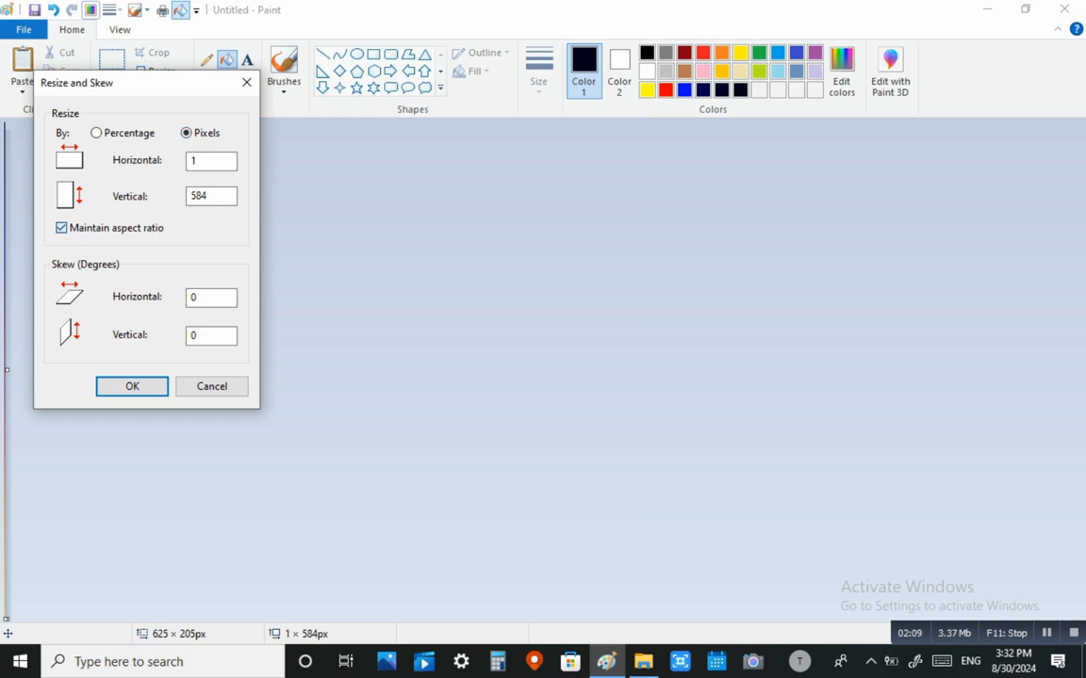
{"action": "left_click", "coordinate": [61, 228]}
{"action": "type", "text": "43"}
{"action": "key", "text": "Return"}
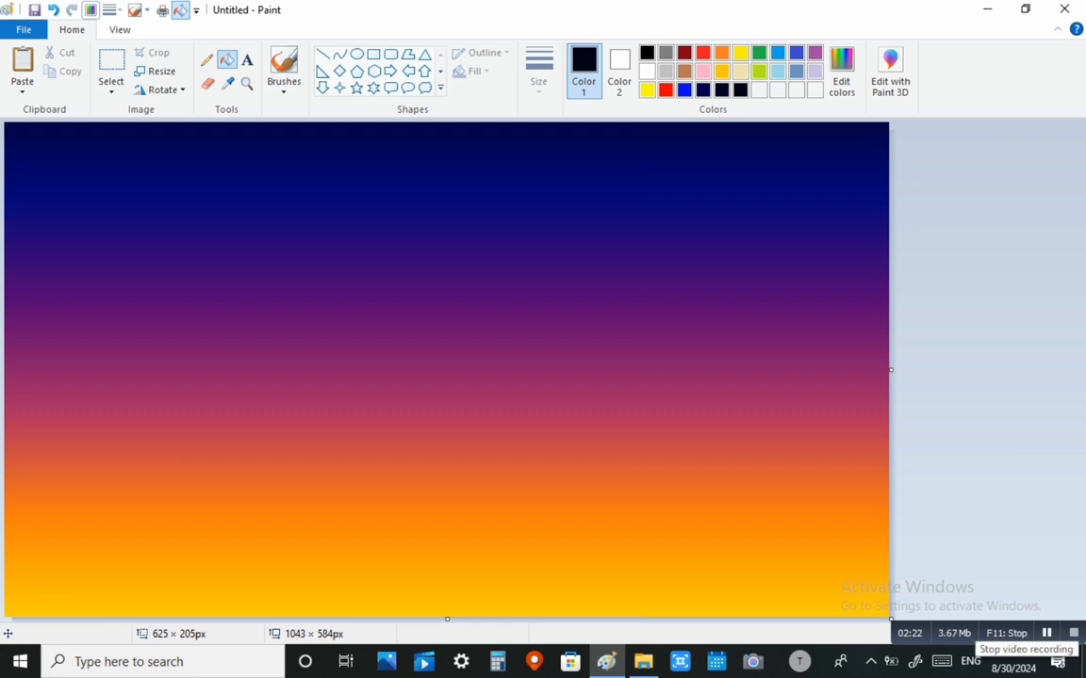
Select the whole gradient and squash it vertically to about 321 pixels high, keeping its top edge in place.
{"action": "left_click", "coordinate": [111, 86]}
{"action": "left_click", "coordinate": [111, 87]}
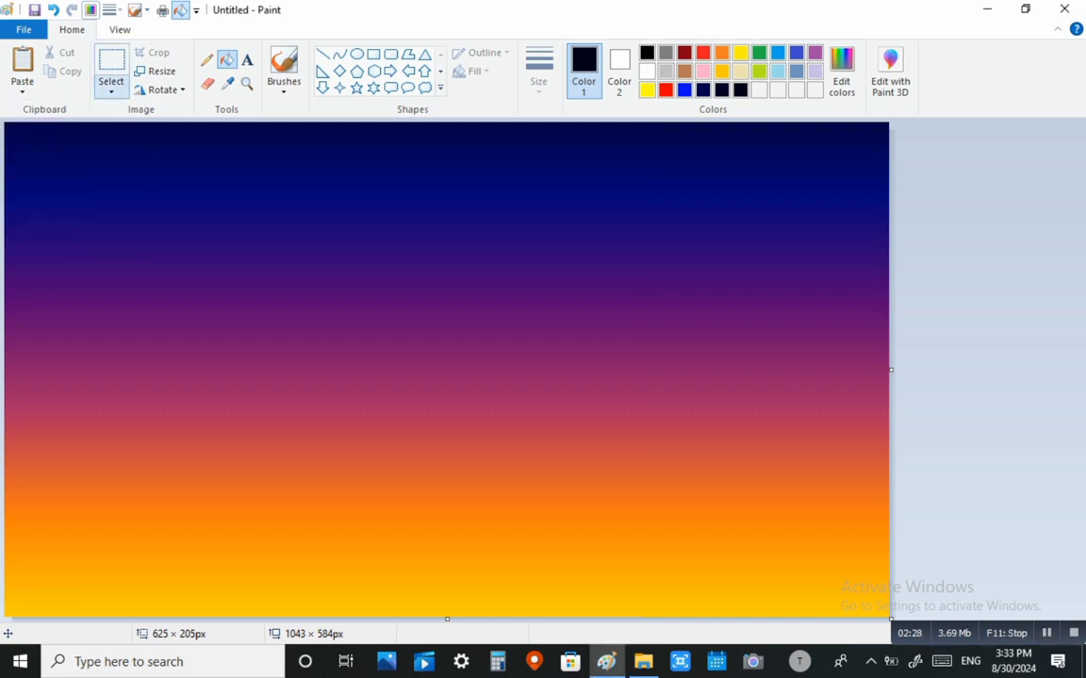
{"action": "left_click", "coordinate": [111, 87]}
{"action": "left_click", "coordinate": [49, 187]}
{"action": "left_click_drag", "start_coordinate": [447, 618], "coordinate": [447, 395]}
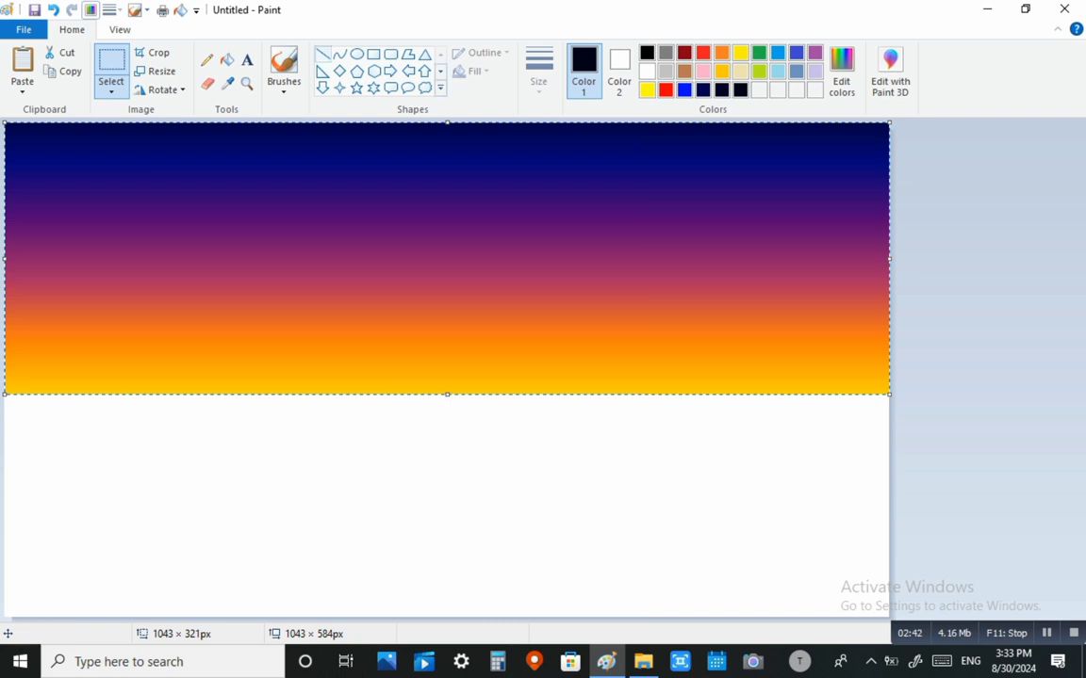
Draw a straight black horizontal line across the full canvas width, slightly below the gradient.
{"action": "left_click", "coordinate": [322, 54]}
{"action": "left_click", "coordinate": [538, 75]}
{"action": "left_click", "coordinate": [501, 220]}
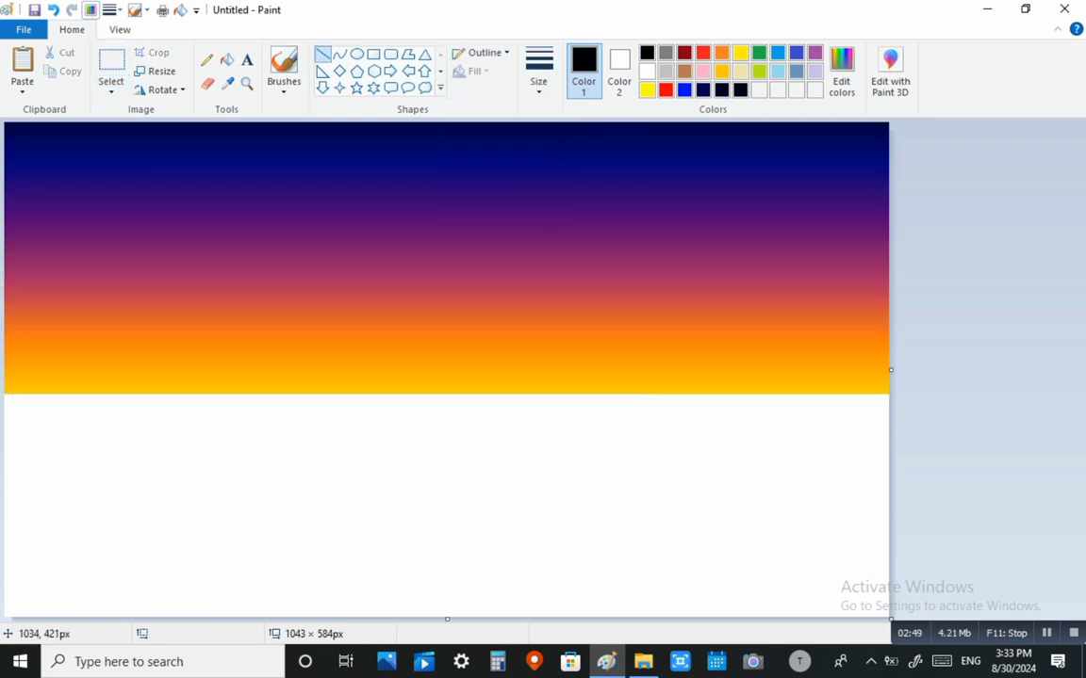
{"action": "left_click_drag", "start_coordinate": [884, 457], "coordinate": [1, 457]}
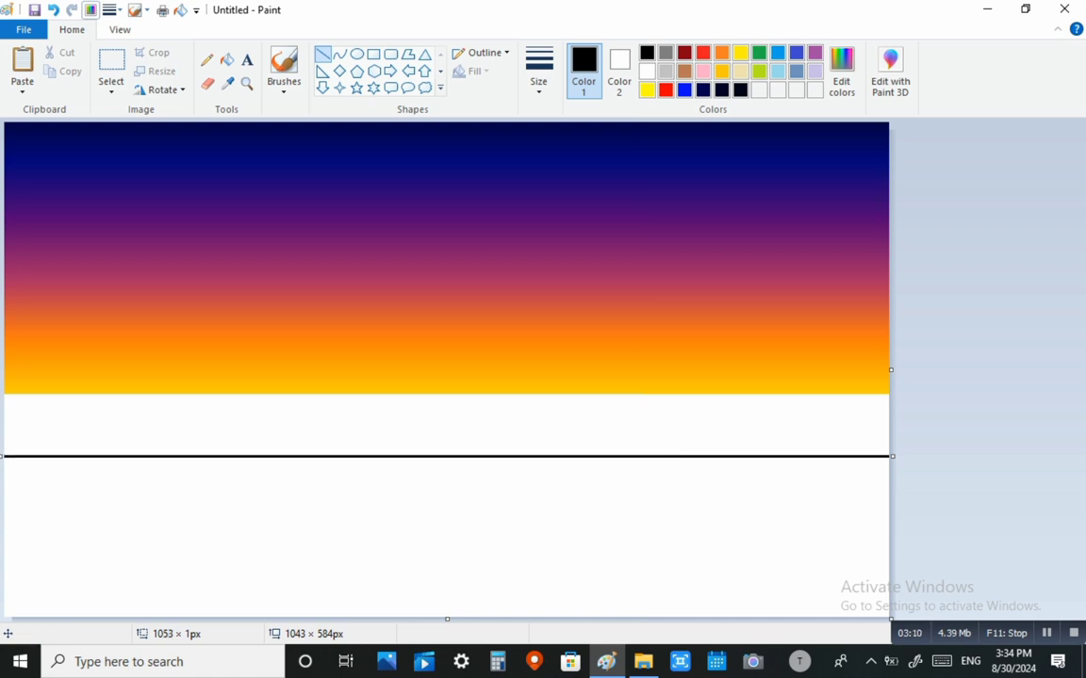
{"action": "left_click", "coordinate": [965, 400]}
Define a dark green custom color with red 0, green 83 and blue 0.
{"action": "left_click", "coordinate": [206, 60]}
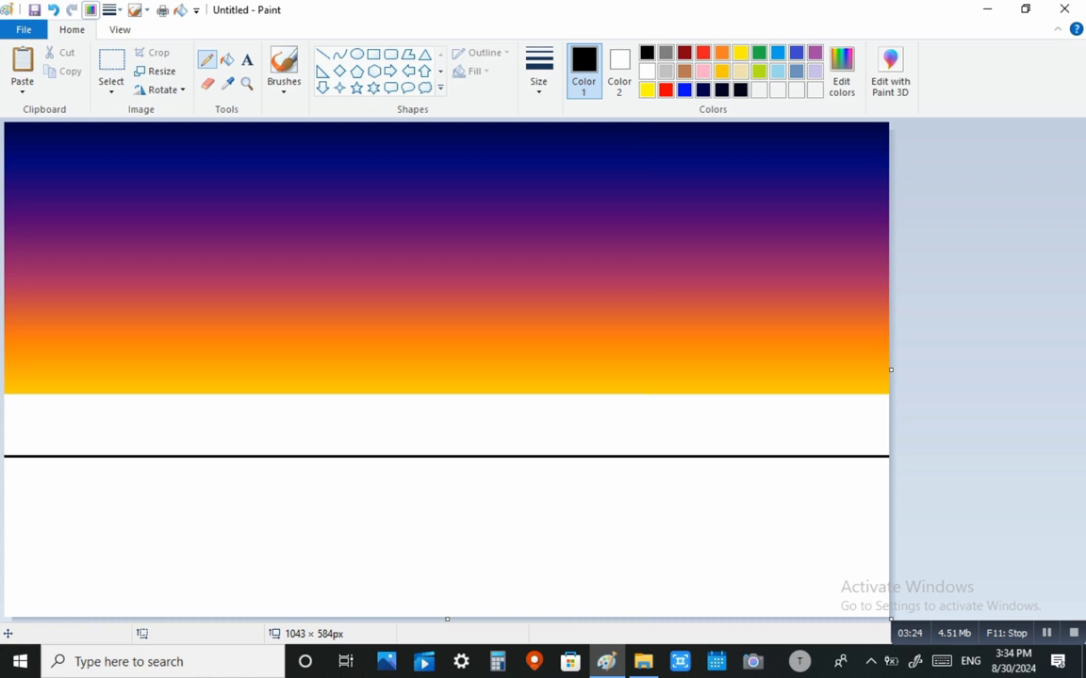
{"action": "left_click", "coordinate": [841, 73]}
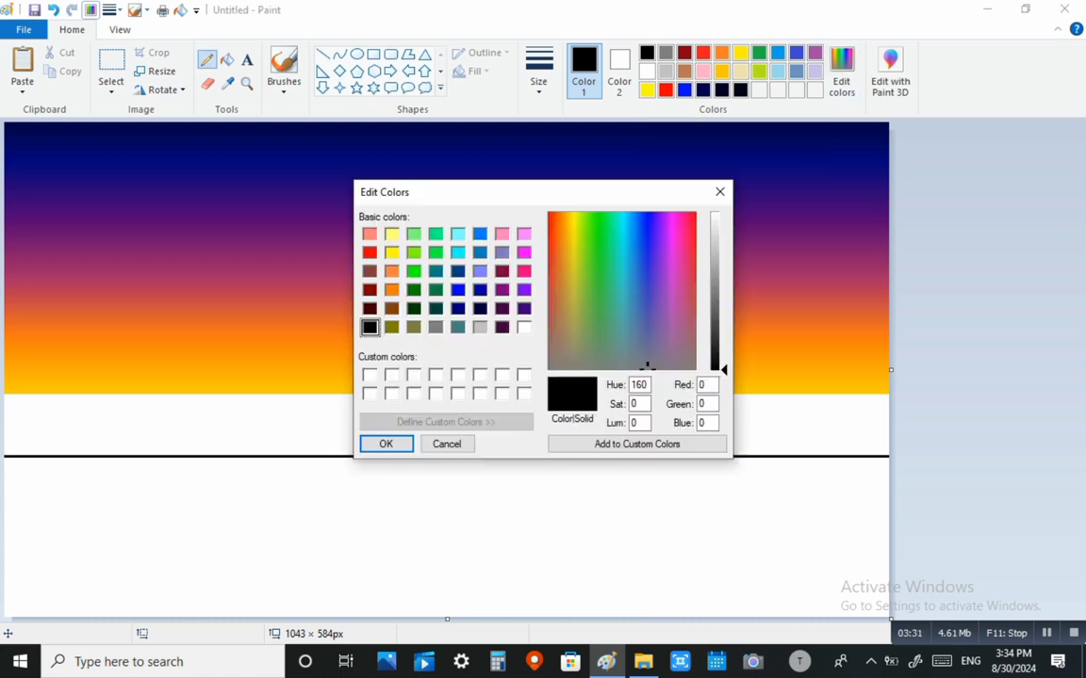
{"action": "left_click", "coordinate": [413, 290]}
{"action": "left_click_drag", "start_coordinate": [724, 331], "coordinate": [724, 345]}
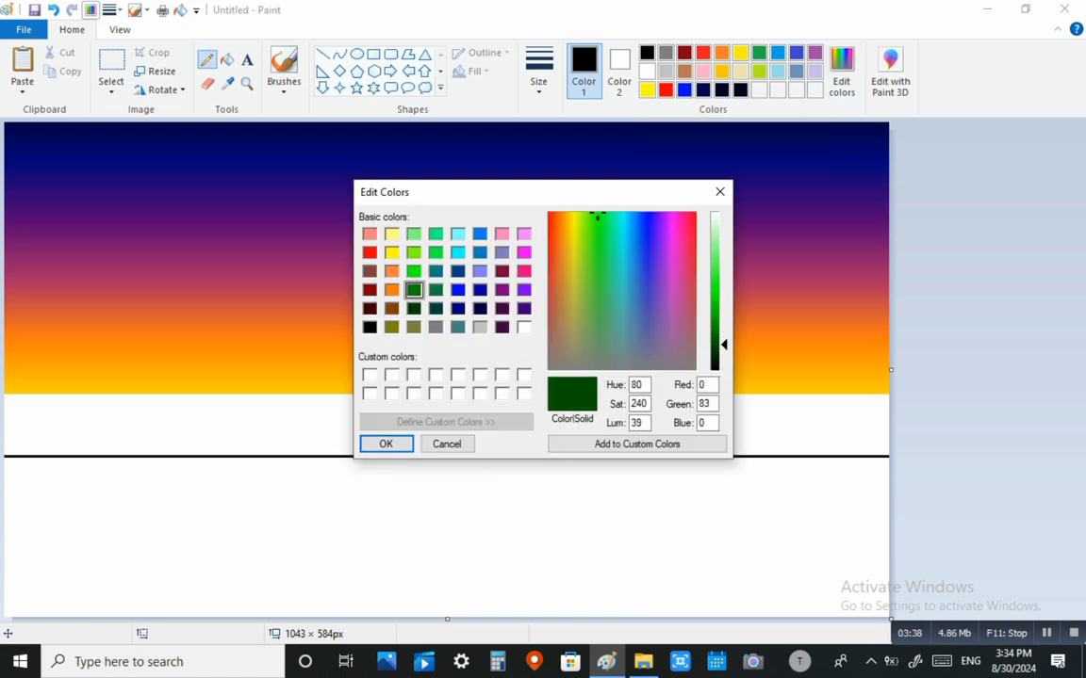
{"action": "left_click", "coordinate": [385, 443]}
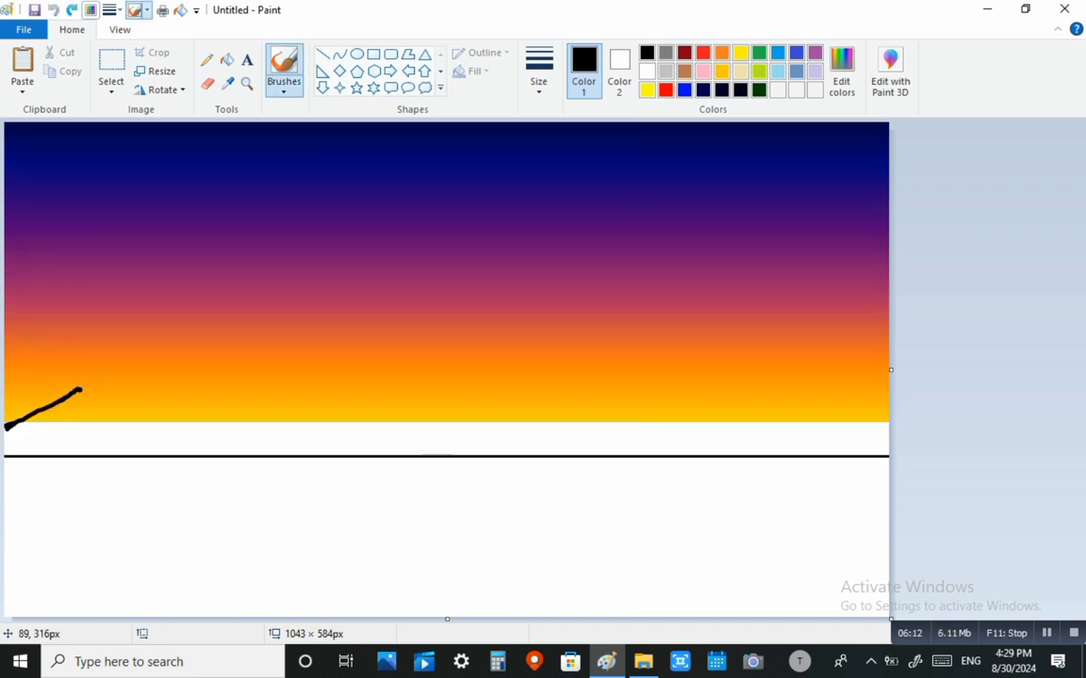
Brush the black outline of a small mountain peak at the left end of the horizon.
{"action": "left_click_drag", "start_coordinate": [80, 387], "coordinate": [106, 436]}
{"action": "key", "text": "ctrl+z"}
{"action": "mouse_move", "coordinate": [78, 389]}
{"action": "left_mouse_down"}
{"action": "mouse_move", "coordinate": [106, 376]}
{"action": "mouse_move", "coordinate": [138, 384]}
{"action": "left_mouse_up"}
{"action": "left_click_drag", "start_coordinate": [139, 385], "coordinate": [224, 415]}
{"action": "key", "text": "ctrl+z"}
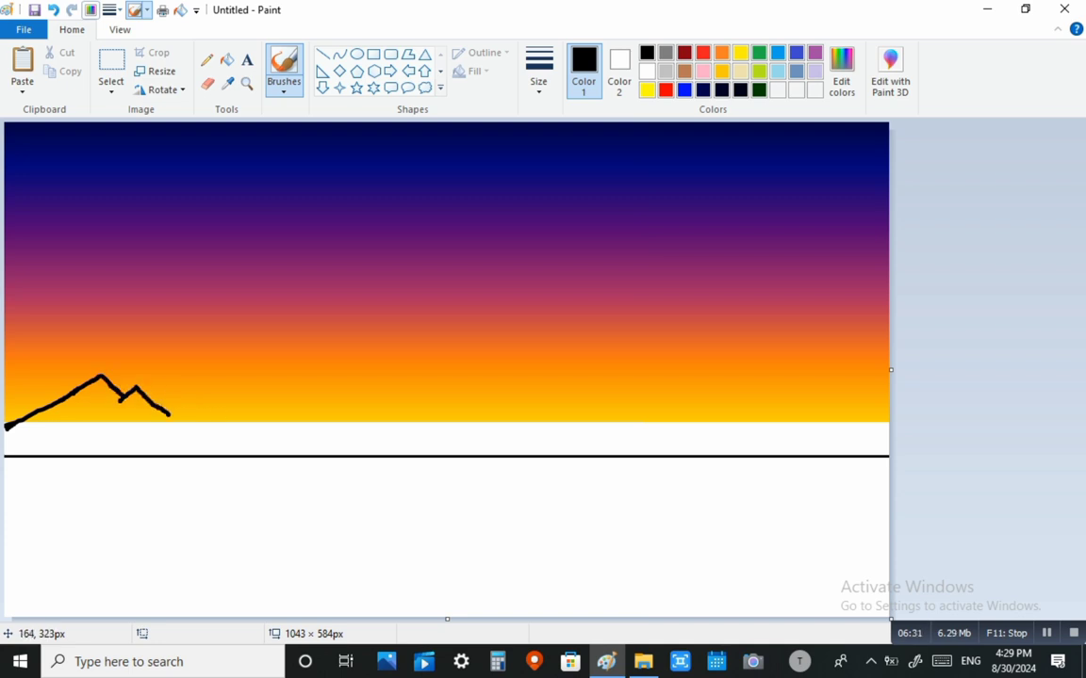
{"action": "left_click_drag", "start_coordinate": [145, 398], "coordinate": [230, 448]}
{"action": "key", "text": "ctrl+z"}
{"action": "key", "text": "ctrl+z"}
{"action": "key", "text": "ctrl+z"}
Continue the black outline with a second small peak, a tall central mountain and a lower ridge descending to its right.
{"action": "mouse_move", "coordinate": [125, 396]}
{"action": "left_mouse_down"}
{"action": "mouse_move", "coordinate": [209, 440]}
{"action": "mouse_move", "coordinate": [221, 391]}
{"action": "mouse_move", "coordinate": [170, 413]}
{"action": "mouse_move", "coordinate": [212, 390]}
{"action": "mouse_move", "coordinate": [326, 437]}
{"action": "mouse_move", "coordinate": [320, 431]}
{"action": "mouse_move", "coordinate": [317, 442]}
{"action": "mouse_move", "coordinate": [323, 401]}
{"action": "left_mouse_up"}
{"action": "key", "text": "ctrl+z"}
{"action": "mouse_move", "coordinate": [295, 424]}
{"action": "left_mouse_down"}
{"action": "mouse_move", "coordinate": [355, 383]}
{"action": "mouse_move", "coordinate": [324, 401]}
{"action": "mouse_move", "coordinate": [420, 312]}
{"action": "mouse_move", "coordinate": [445, 323]}
{"action": "mouse_move", "coordinate": [427, 311]}
{"action": "mouse_move", "coordinate": [436, 306]}
{"action": "mouse_move", "coordinate": [407, 333]}
{"action": "mouse_move", "coordinate": [460, 303]}
{"action": "mouse_move", "coordinate": [494, 337]}
{"action": "mouse_move", "coordinate": [601, 393]}
{"action": "left_mouse_up"}
{"action": "key", "text": "ctrl+z"}
{"action": "key", "text": "ctrl+z"}
{"action": "mouse_move", "coordinate": [503, 362]}
{"action": "left_mouse_down"}
{"action": "mouse_move", "coordinate": [557, 347]}
{"action": "mouse_move", "coordinate": [783, 420]}
{"action": "mouse_move", "coordinate": [844, 367]}
{"action": "mouse_move", "coordinate": [857, 376]}
{"action": "mouse_move", "coordinate": [891, 336]}
{"action": "left_mouse_up"}
{"action": "key", "text": "ctrl+z"}
{"action": "key", "text": "ctrl+z"}
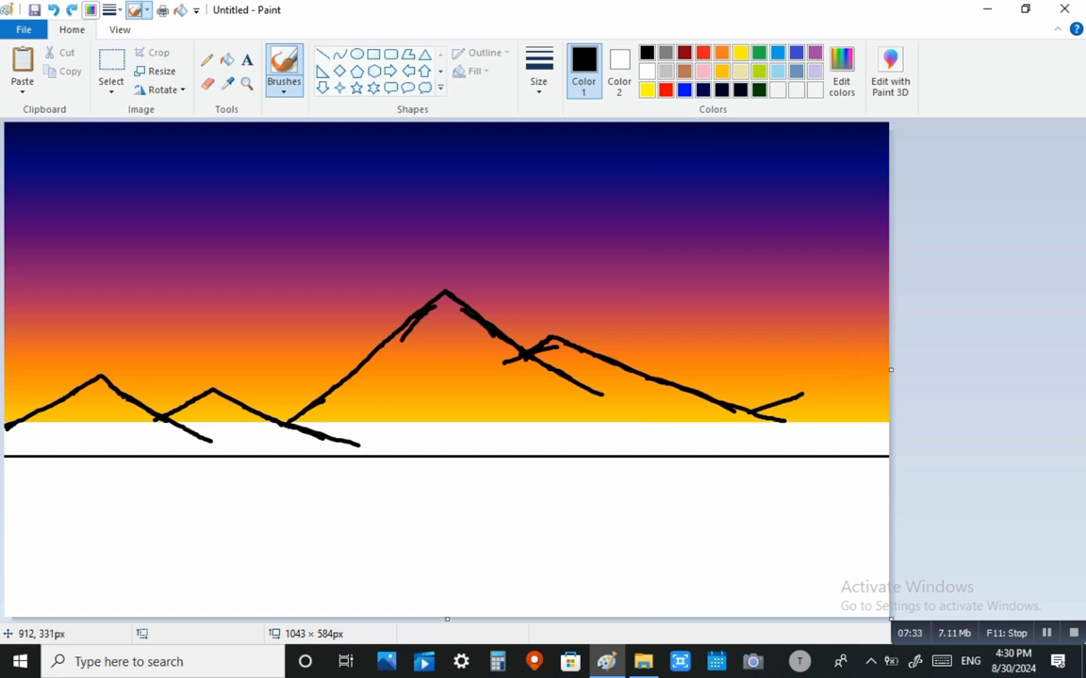
Brush the remaining black mountain ridges out to the canvas's right edge.
{"action": "key", "text": "ctrl+z"}
{"action": "mouse_move", "coordinate": [663, 396]}
{"action": "left_mouse_down"}
{"action": "mouse_move", "coordinate": [748, 344]}
{"action": "mouse_move", "coordinate": [815, 371]}
{"action": "mouse_move", "coordinate": [793, 374]}
{"action": "mouse_move", "coordinate": [855, 344]}
{"action": "left_mouse_up"}
{"action": "left_click_drag", "start_coordinate": [773, 394], "coordinate": [889, 332]}
{"action": "key", "text": "ctrl+z"}
{"action": "key", "text": "ctrl+z"}
Fill in the mountain silhouettes with solid black, from the ridge outlines down to the horizon line.
{"action": "mouse_move", "coordinate": [444, 298]}
{"action": "left_mouse_down"}
{"action": "mouse_move", "coordinate": [525, 364]}
{"action": "mouse_move", "coordinate": [584, 391]}
{"action": "mouse_move", "coordinate": [544, 347]}
{"action": "mouse_move", "coordinate": [605, 378]}
{"action": "mouse_move", "coordinate": [725, 403]}
{"action": "mouse_move", "coordinate": [723, 369]}
{"action": "mouse_move", "coordinate": [749, 354]}
{"action": "mouse_move", "coordinate": [818, 378]}
{"action": "mouse_move", "coordinate": [886, 341]}
{"action": "mouse_move", "coordinate": [762, 393]}
{"action": "left_mouse_up"}
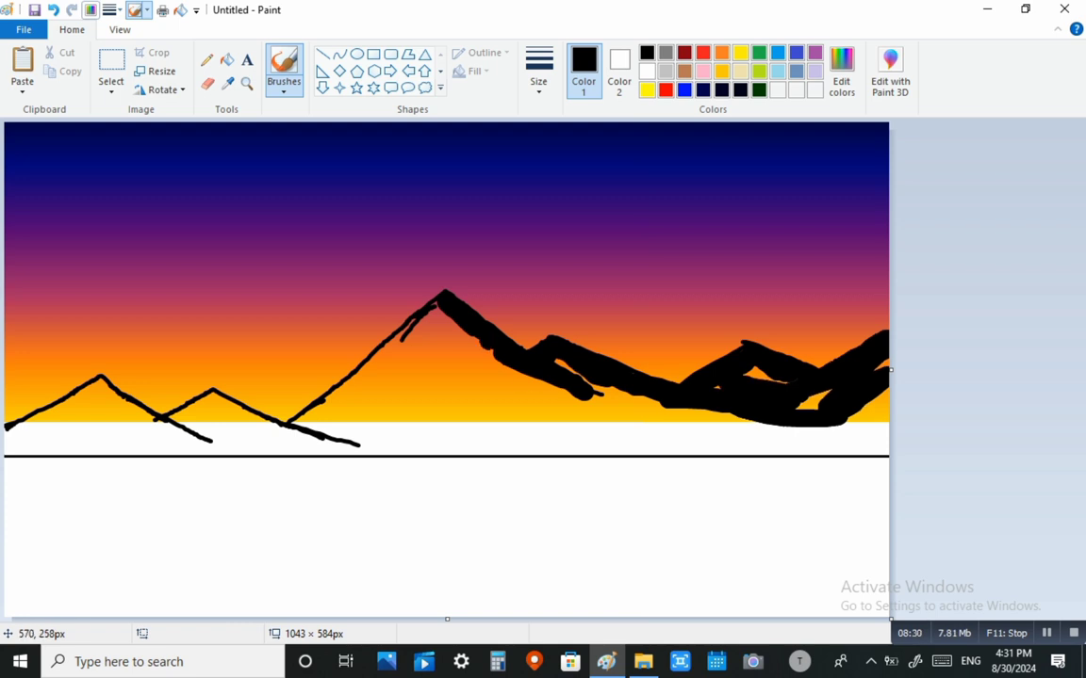
{"action": "left_click_drag", "start_coordinate": [441, 306], "coordinate": [298, 429]}
{"action": "mouse_move", "coordinate": [170, 426]}
{"action": "left_mouse_down"}
{"action": "mouse_move", "coordinate": [206, 399]}
{"action": "mouse_move", "coordinate": [282, 433]}
{"action": "mouse_move", "coordinate": [353, 440]}
{"action": "left_mouse_up"}
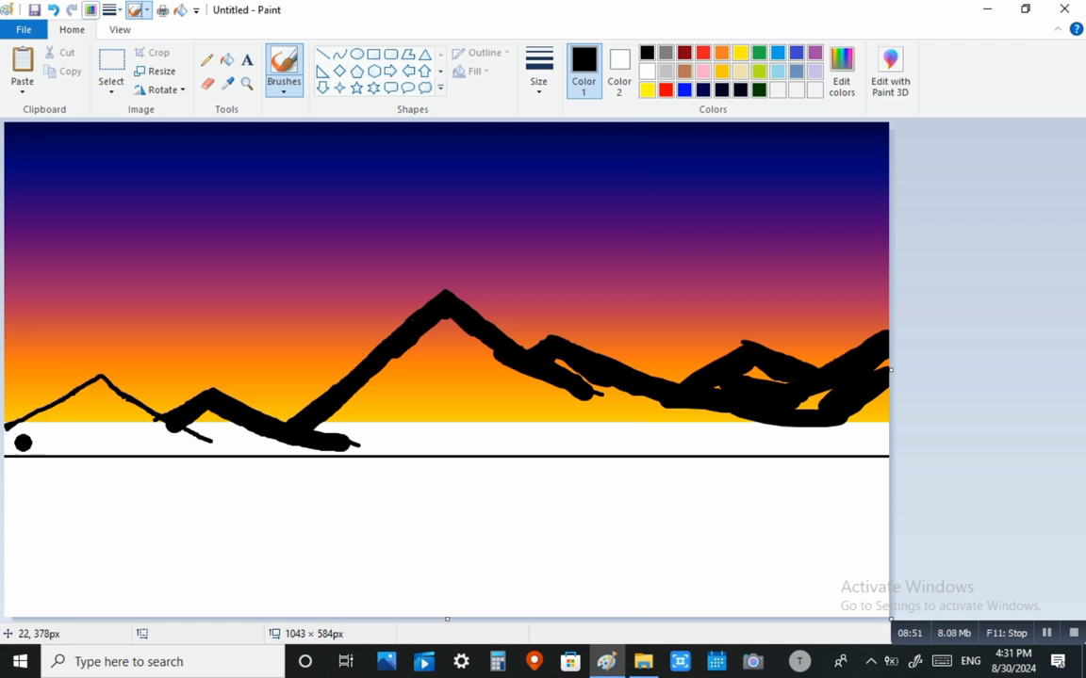
{"action": "mouse_move", "coordinate": [24, 443]}
{"action": "left_mouse_down"}
{"action": "mouse_move", "coordinate": [3, 445]}
{"action": "mouse_move", "coordinate": [97, 387]}
{"action": "mouse_move", "coordinate": [198, 447]}
{"action": "left_mouse_up"}
{"action": "mouse_move", "coordinate": [109, 424]}
{"action": "left_mouse_down"}
{"action": "mouse_move", "coordinate": [63, 429]}
{"action": "mouse_move", "coordinate": [169, 448]}
{"action": "mouse_move", "coordinate": [149, 452]}
{"action": "mouse_move", "coordinate": [197, 442]}
{"action": "mouse_move", "coordinate": [208, 423]}
{"action": "mouse_move", "coordinate": [329, 377]}
{"action": "mouse_move", "coordinate": [438, 311]}
{"action": "mouse_move", "coordinate": [559, 391]}
{"action": "mouse_move", "coordinate": [518, 349]}
{"action": "left_mouse_up"}
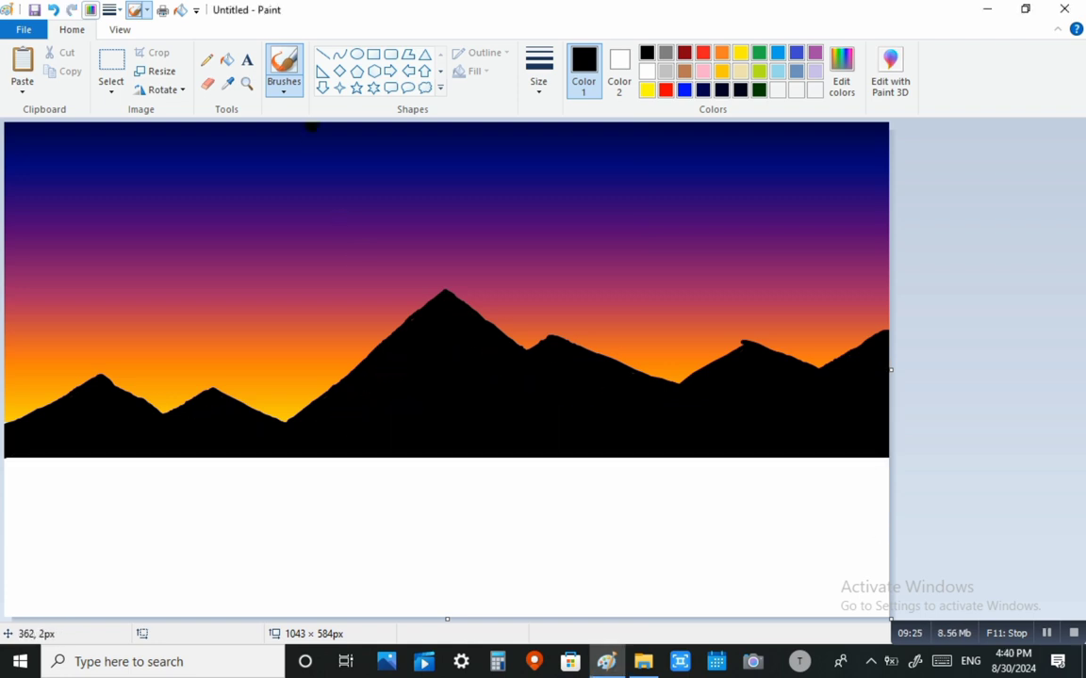
Draw the river's left bank with the Pencil as a black zigzag from the horizon to the canvas's lower edge.
{"action": "left_click", "coordinate": [207, 59]}
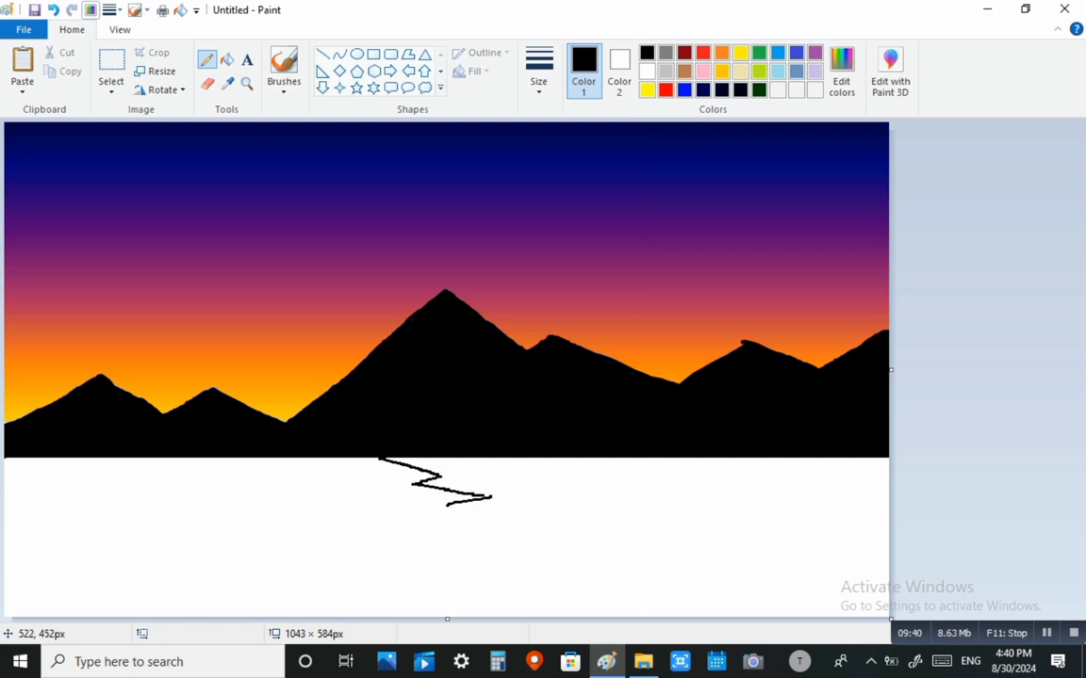
{"action": "mouse_move", "coordinate": [447, 505]}
{"action": "left_mouse_down"}
{"action": "mouse_move", "coordinate": [381, 516]}
{"action": "mouse_move", "coordinate": [436, 522]}
{"action": "left_mouse_up"}
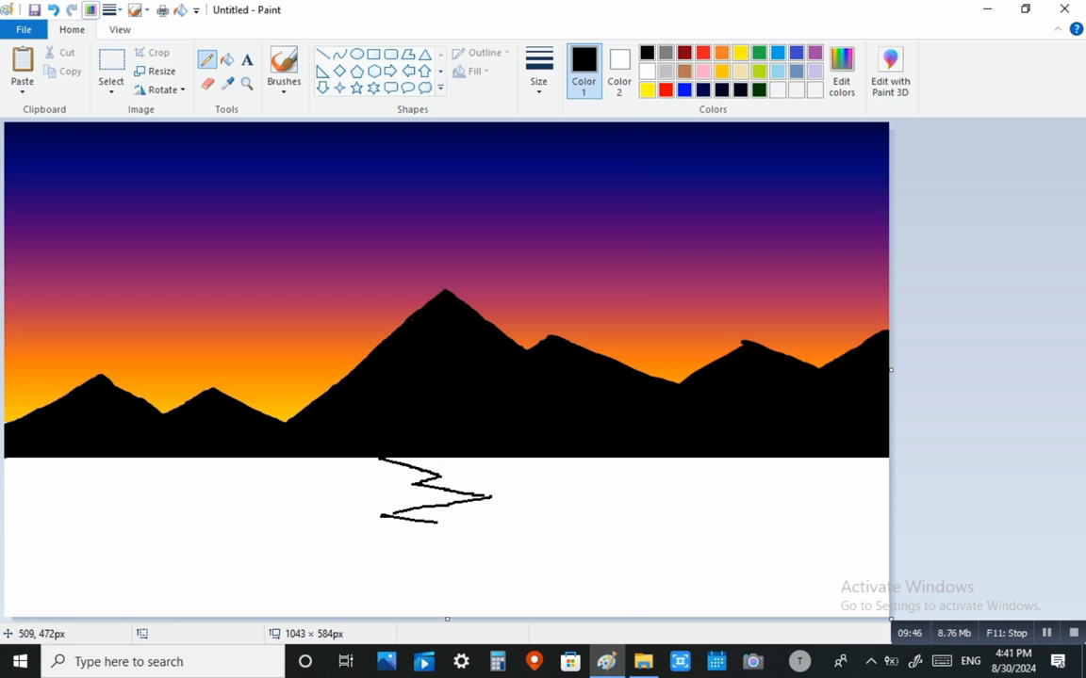
{"action": "mouse_move", "coordinate": [325, 546]}
{"action": "left_mouse_down"}
{"action": "mouse_move", "coordinate": [272, 560]}
{"action": "mouse_move", "coordinate": [316, 563]}
{"action": "mouse_move", "coordinate": [249, 592]}
{"action": "mouse_move", "coordinate": [163, 617]}
{"action": "mouse_move", "coordinate": [302, 571]}
{"action": "mouse_move", "coordinate": [143, 619]}
{"action": "left_mouse_up"}
{"action": "key", "text": "ctrl+z"}
{"action": "key", "text": "ctrl+z"}
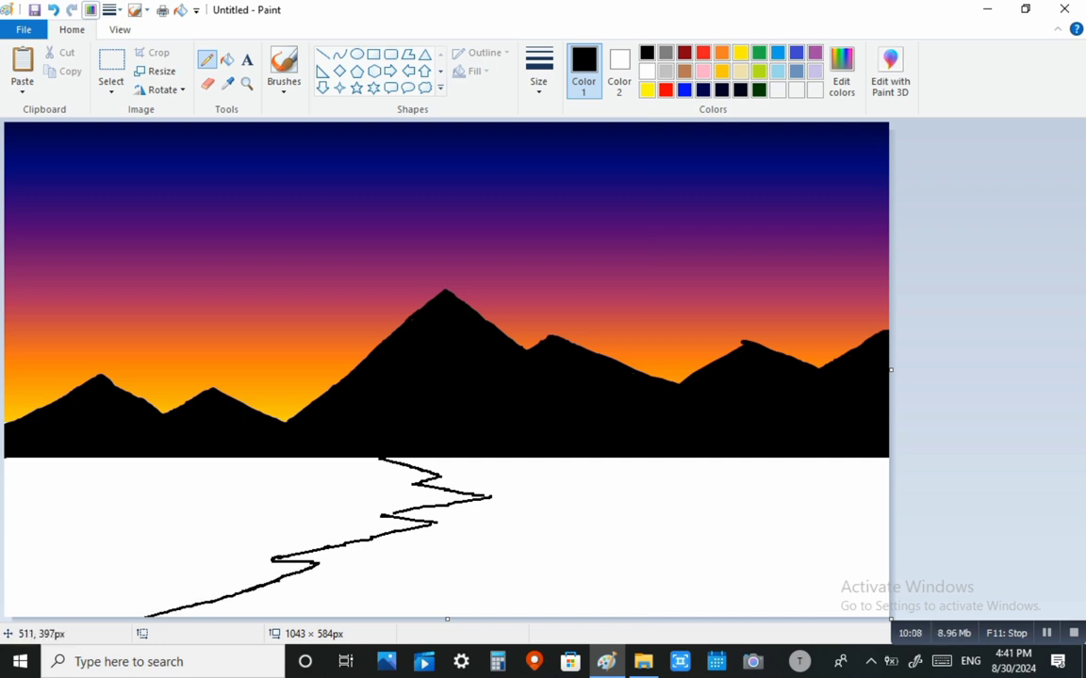
Draw the river's right bank as a matching black zigzag line from the horizon to the canvas's lower edge.
{"action": "key", "text": "ctrl+z"}
{"action": "mouse_move", "coordinate": [456, 459]}
{"action": "left_mouse_down"}
{"action": "mouse_move", "coordinate": [515, 473]}
{"action": "mouse_move", "coordinate": [442, 460]}
{"action": "mouse_move", "coordinate": [479, 475]}
{"action": "left_mouse_up"}
{"action": "key", "text": "ctrl+z"}
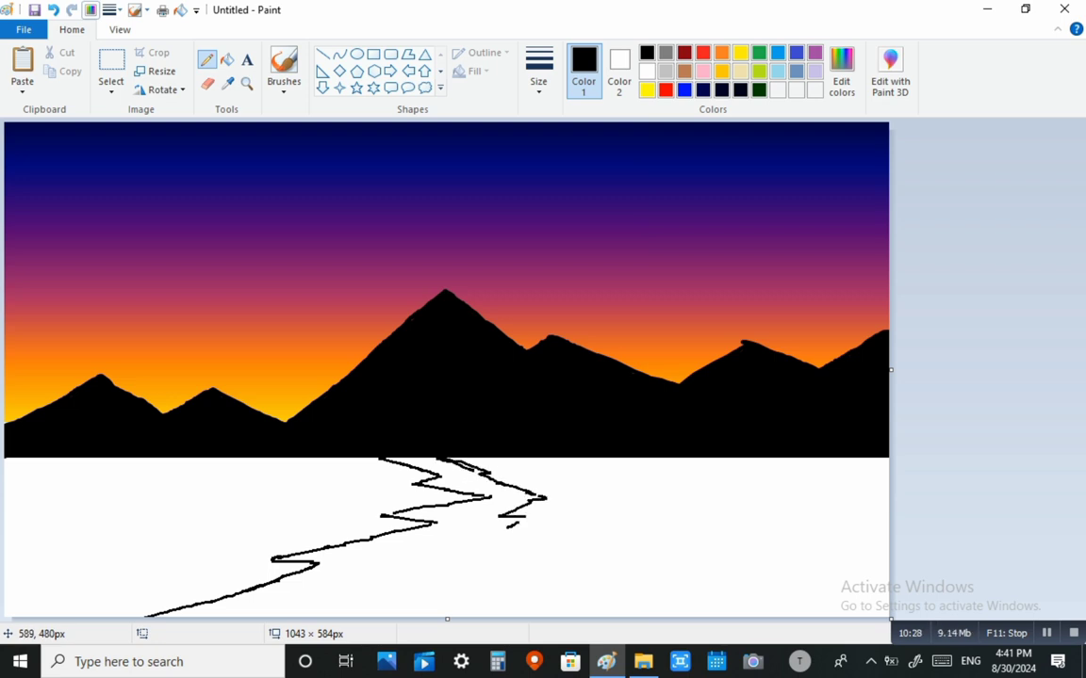
{"action": "left_click_drag", "start_coordinate": [517, 518], "coordinate": [491, 531]}
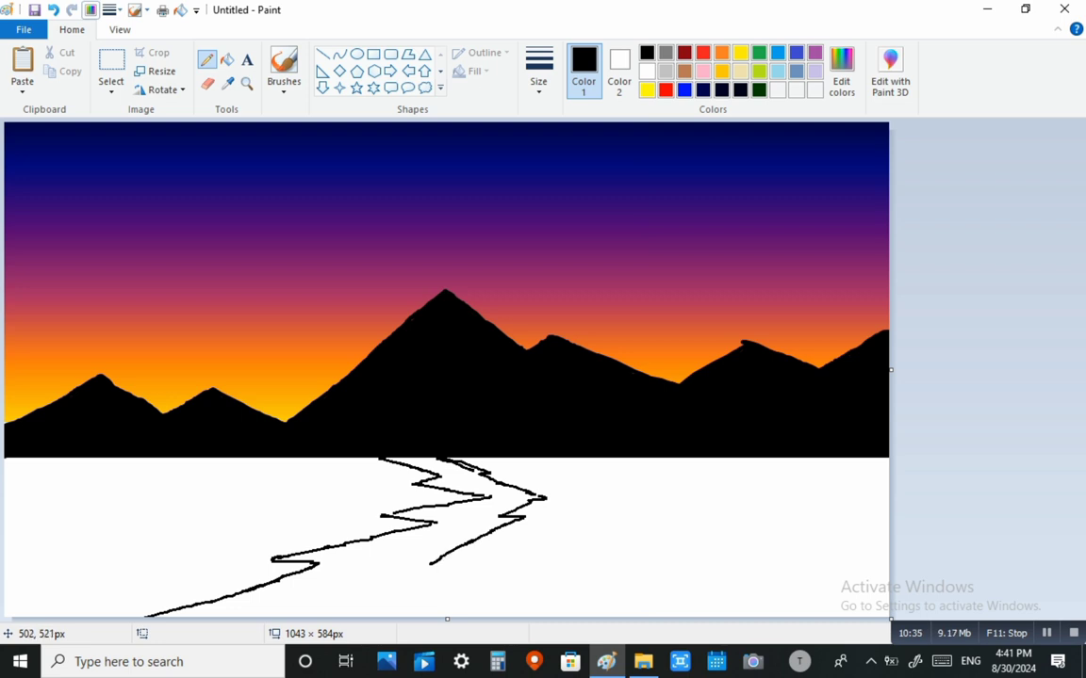
{"action": "left_click_drag", "start_coordinate": [431, 564], "coordinate": [353, 618]}
{"action": "key", "text": "ctrl+z"}
{"action": "mouse_move", "coordinate": [493, 531]}
{"action": "left_mouse_down"}
{"action": "mouse_move", "coordinate": [427, 552]}
{"action": "mouse_move", "coordinate": [421, 575]}
{"action": "mouse_move", "coordinate": [332, 622]}
{"action": "left_mouse_up"}
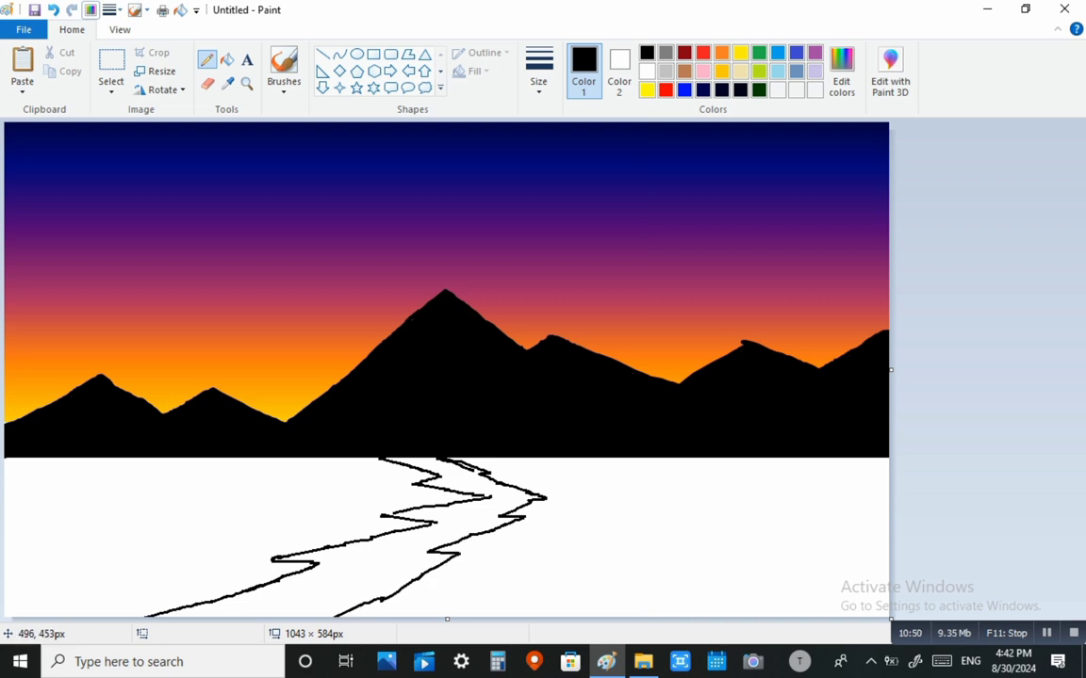
Fill the ground on both sides of the river with the palette green.
{"action": "left_click", "coordinate": [758, 52]}
{"action": "left_click", "coordinate": [226, 60]}
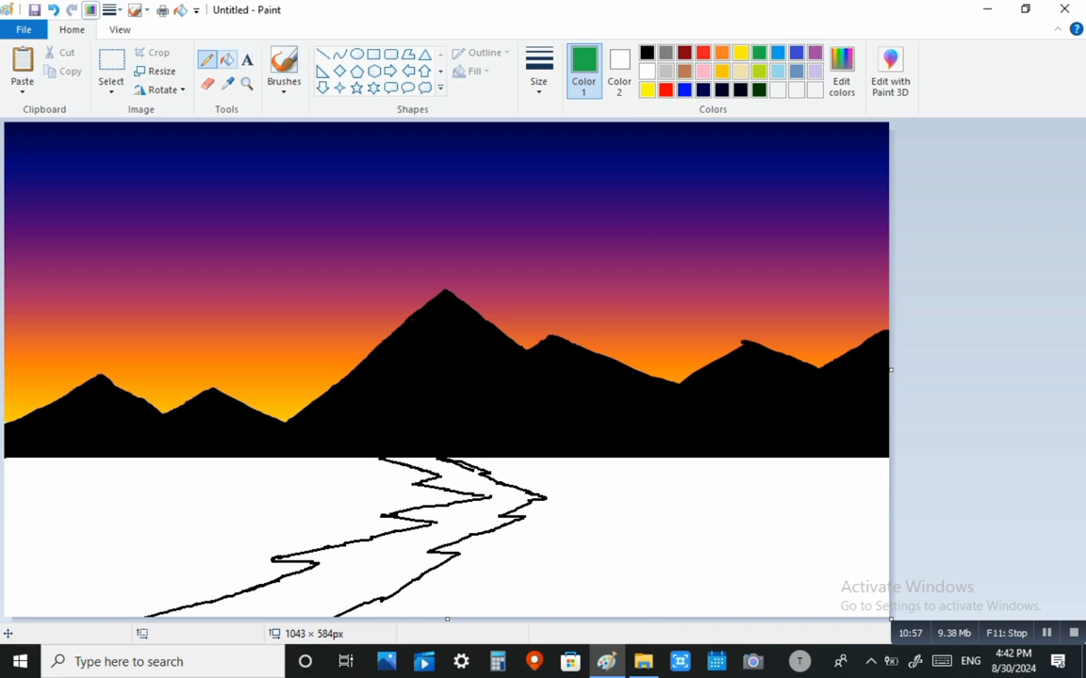
{"action": "left_click", "coordinate": [161, 541]}
{"action": "left_click", "coordinate": [671, 498]}
{"action": "left_click", "coordinate": [841, 70]}
{"action": "left_click_drag", "start_coordinate": [724, 304], "coordinate": [725, 371]}
{"action": "left_click", "coordinate": [386, 444]}
{"action": "left_click", "coordinate": [359, 470]}
{"action": "key", "text": "ctrl+z"}
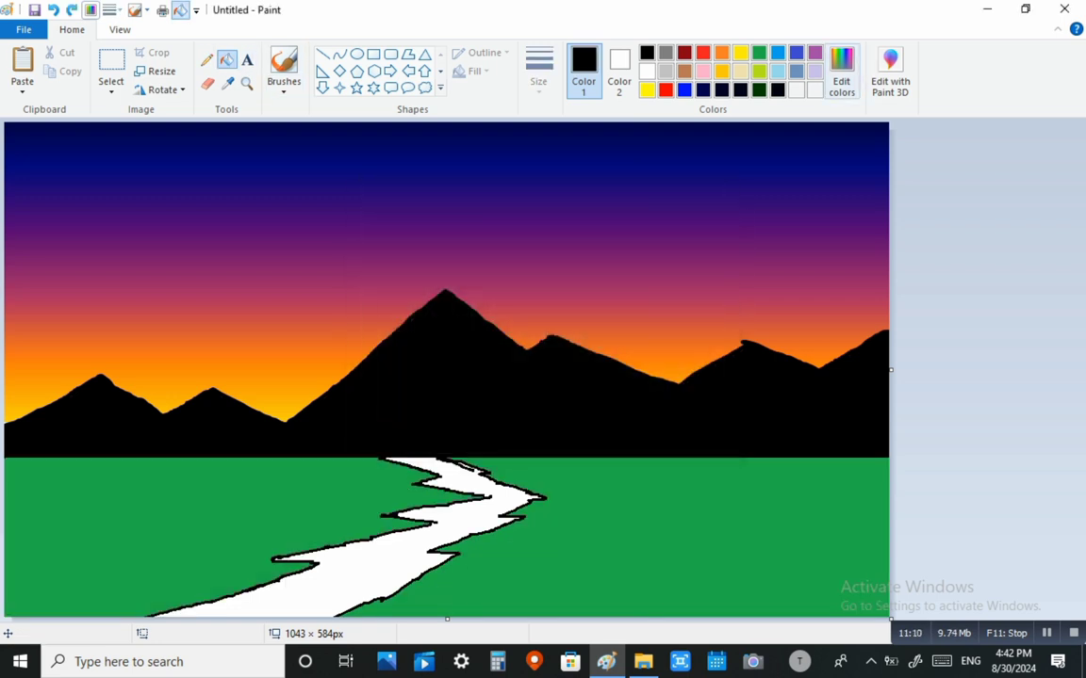
{"action": "left_click", "coordinate": [841, 71]}
{"action": "left_click", "coordinate": [720, 191]}
Darken the custom dark green to a nearly black green and fill the ground beside the river with it.
{"action": "left_click", "coordinate": [759, 89]}
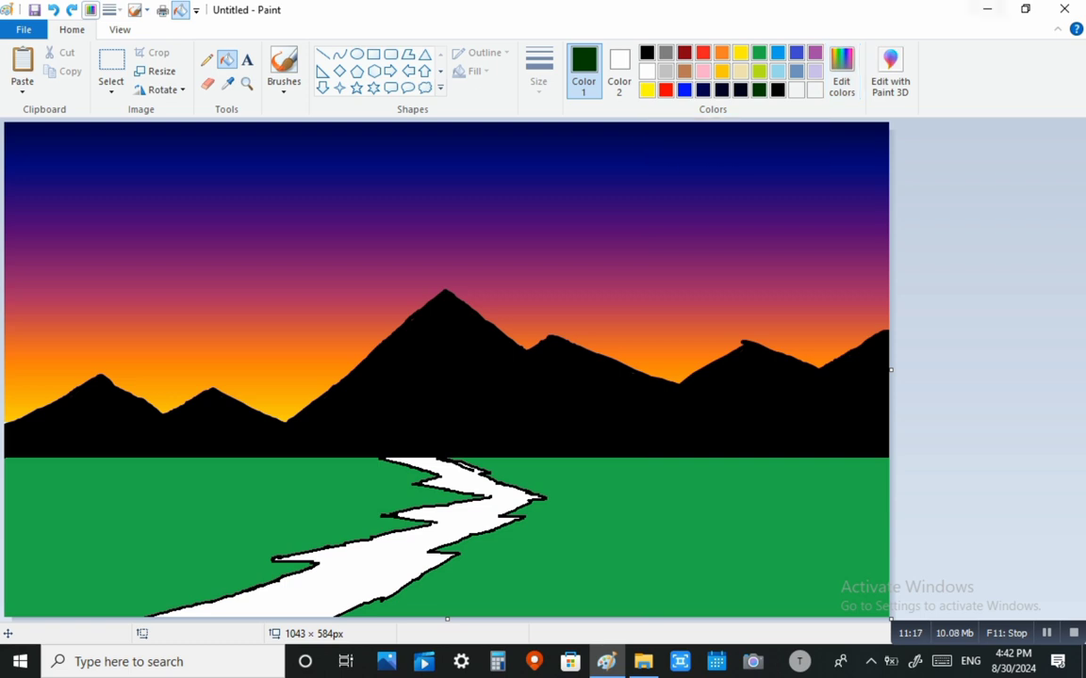
{"action": "left_click", "coordinate": [842, 71]}
{"action": "left_click", "coordinate": [386, 444]}
{"action": "left_click", "coordinate": [647, 497]}
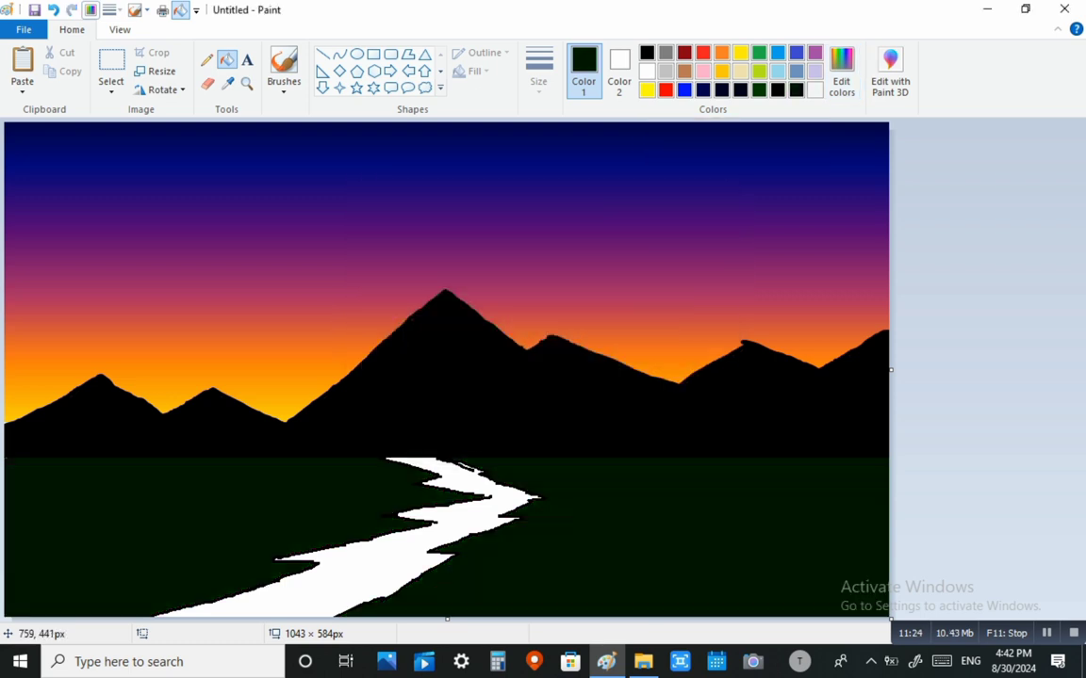
Mix a custom green with red 0, green 64 and blue 0, and fill the ground on both sides of the river.
{"action": "left_click", "coordinate": [841, 71]}
{"action": "left_click_drag", "start_coordinate": [732, 362], "coordinate": [732, 350]}
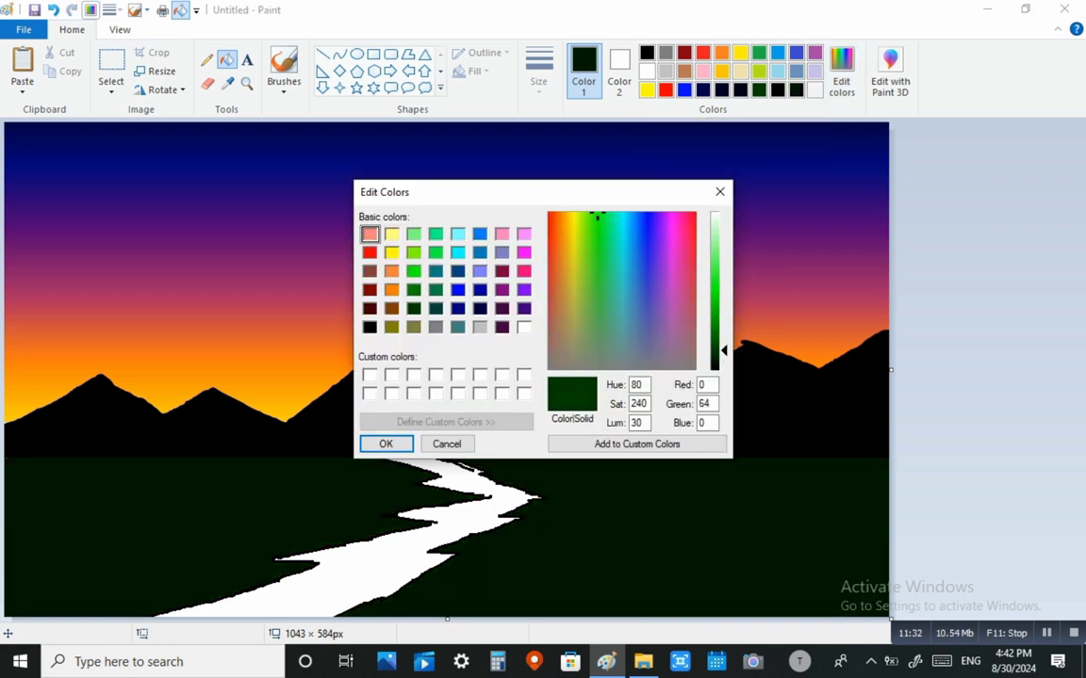
{"action": "left_click", "coordinate": [384, 444]}
{"action": "left_click", "coordinate": [320, 494]}
{"action": "left_click", "coordinate": [625, 488]}
Paint a rough grassy edge over the base of the mountains with a wide oil brush in the same green.
{"action": "left_click", "coordinate": [283, 87]}
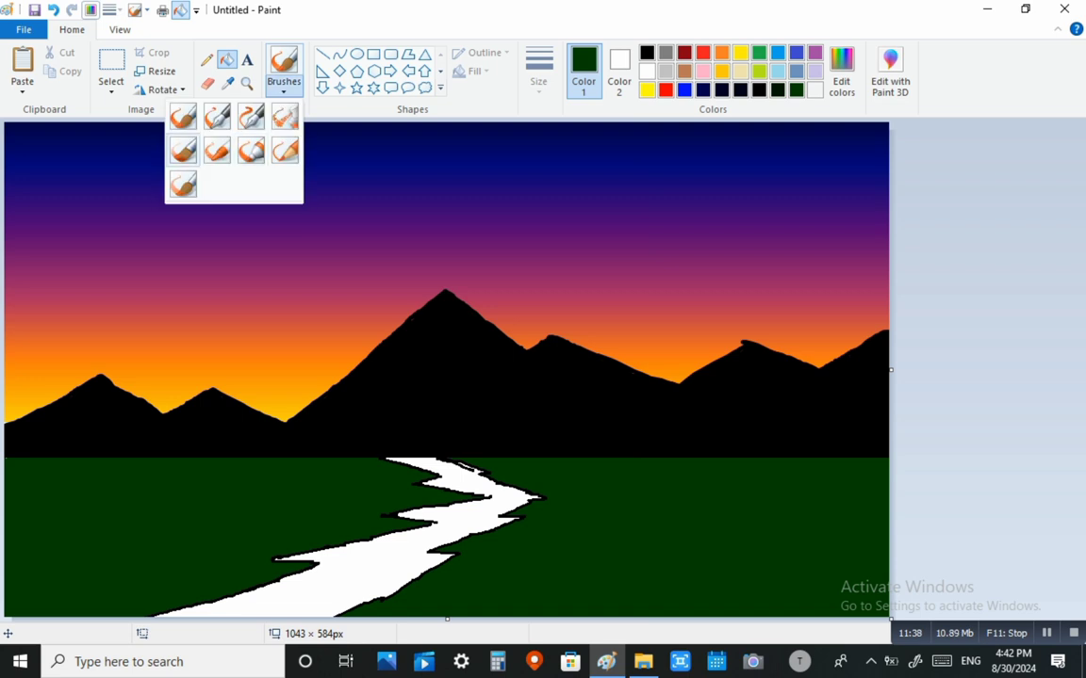
{"action": "left_click", "coordinate": [184, 150]}
{"action": "mouse_move", "coordinate": [504, 458]}
{"action": "left_mouse_down"}
{"action": "mouse_move", "coordinate": [787, 452]}
{"action": "mouse_move", "coordinate": [509, 465]}
{"action": "left_mouse_up"}
{"action": "mouse_move", "coordinate": [45, 458]}
{"action": "left_mouse_down"}
{"action": "mouse_move", "coordinate": [132, 475]}
{"action": "mouse_move", "coordinate": [83, 463]}
{"action": "mouse_move", "coordinate": [302, 458]}
{"action": "mouse_move", "coordinate": [110, 467]}
{"action": "left_mouse_up"}
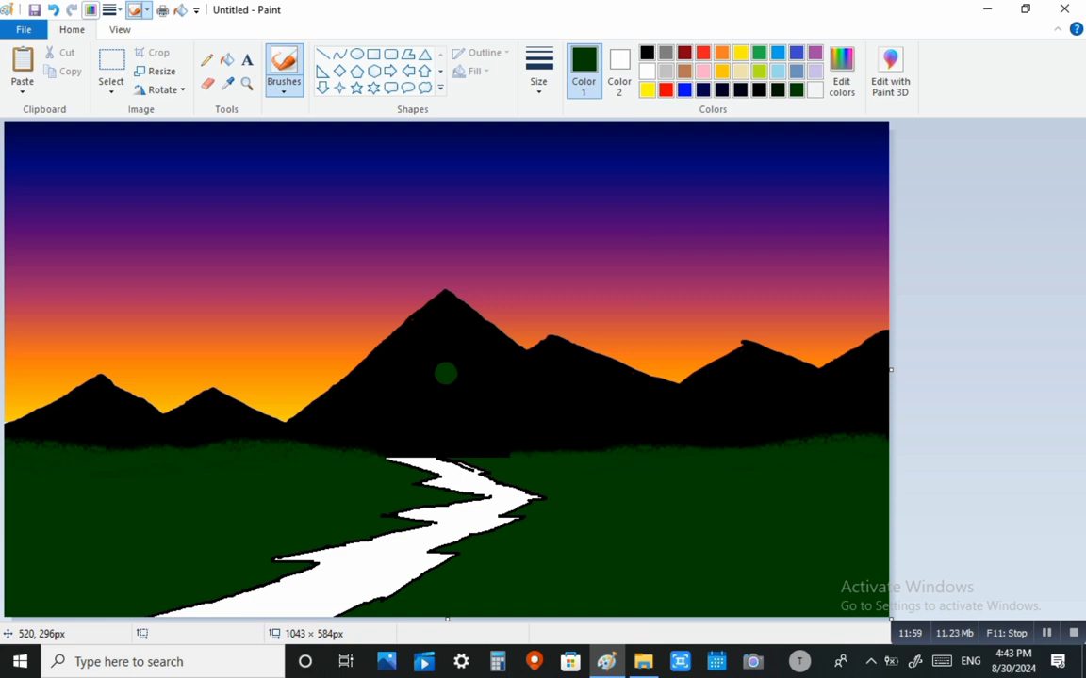
Shrink the brush and finish the grassy edge along the horizon near the river's far end.
{"action": "key", "text": "ctrl+minus"}
{"action": "key", "text": "ctrl+minus"}
{"action": "key", "text": "ctrl+minus"}
{"action": "key", "text": "ctrl+minus"}
{"action": "key", "text": "ctrl+minus"}
{"action": "key", "text": "ctrl+minus"}
{"action": "key", "text": "ctrl+minus"}
{"action": "key", "text": "ctrl+minus"}
{"action": "key", "text": "ctrl+minus"}
{"action": "key", "text": "ctrl+minus"}
{"action": "key", "text": "ctrl+minus"}
{"action": "key", "text": "ctrl+minus"}
{"action": "key", "text": "ctrl+minus"}
{"action": "key", "text": "ctrl+minus"}
{"action": "key", "text": "ctrl+minus"}
{"action": "key", "text": "ctrl+minus"}
{"action": "left_click_drag", "start_coordinate": [504, 458], "coordinate": [573, 456]}
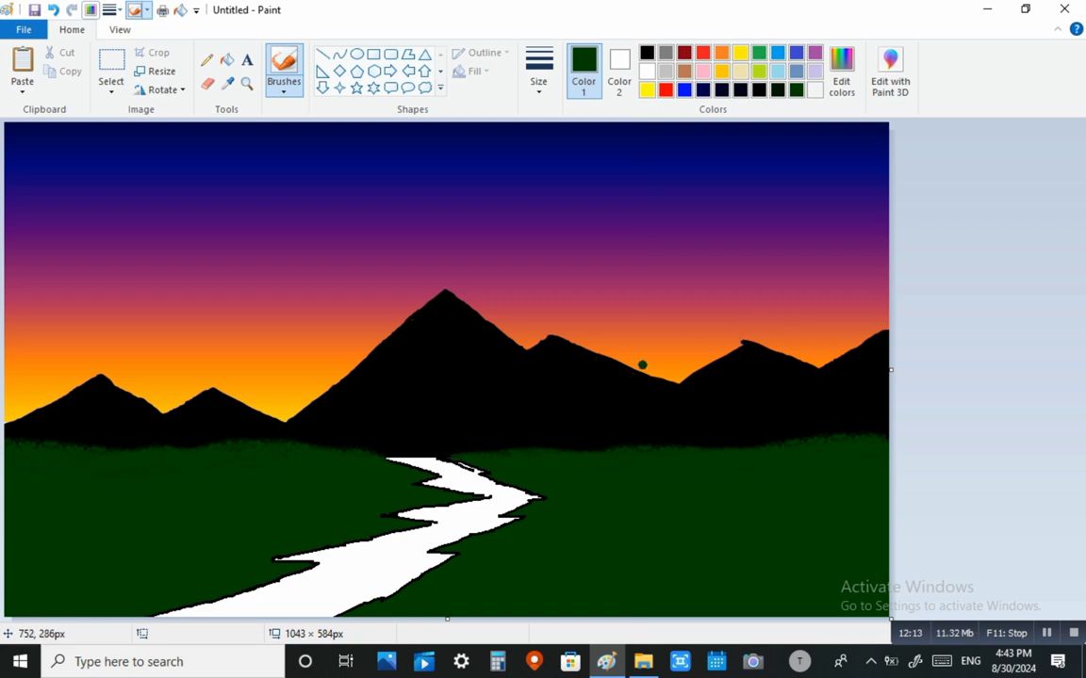
Shade the grass along both riverbanks with the natural pencil brush in a custom green of red 0, green 43, blue 0.
{"action": "left_click", "coordinate": [842, 71]}
{"action": "left_click", "coordinate": [412, 308]}
{"action": "left_click_drag", "start_coordinate": [722, 349], "coordinate": [723, 357]}
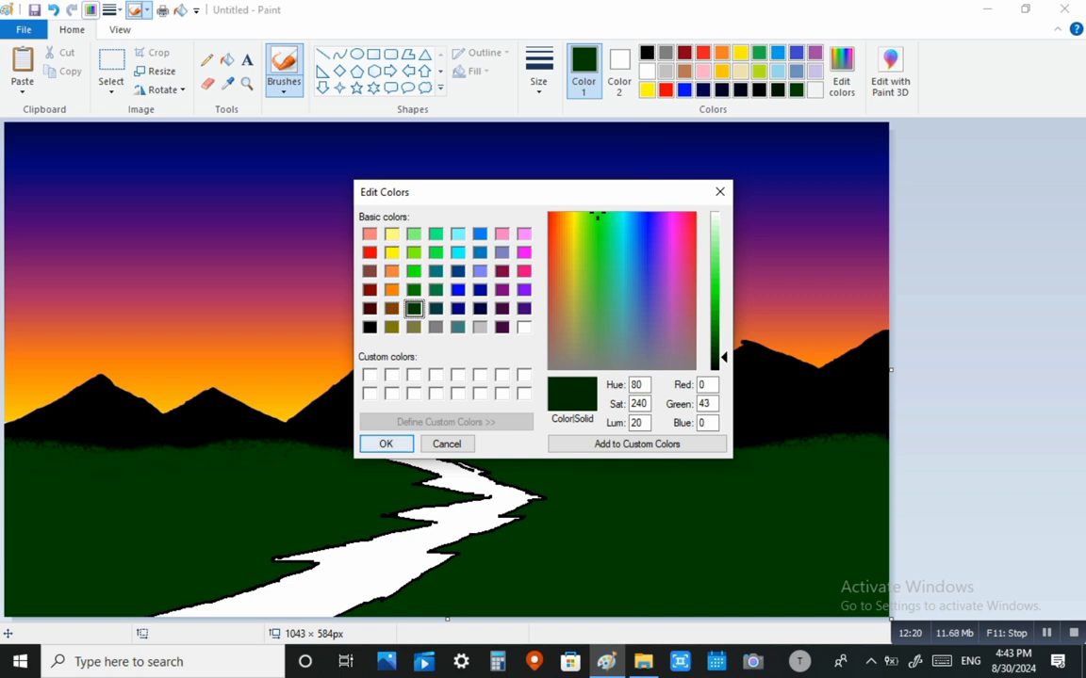
{"action": "left_click", "coordinate": [387, 444]}
{"action": "left_click", "coordinate": [284, 86]}
{"action": "left_click", "coordinate": [286, 150]}
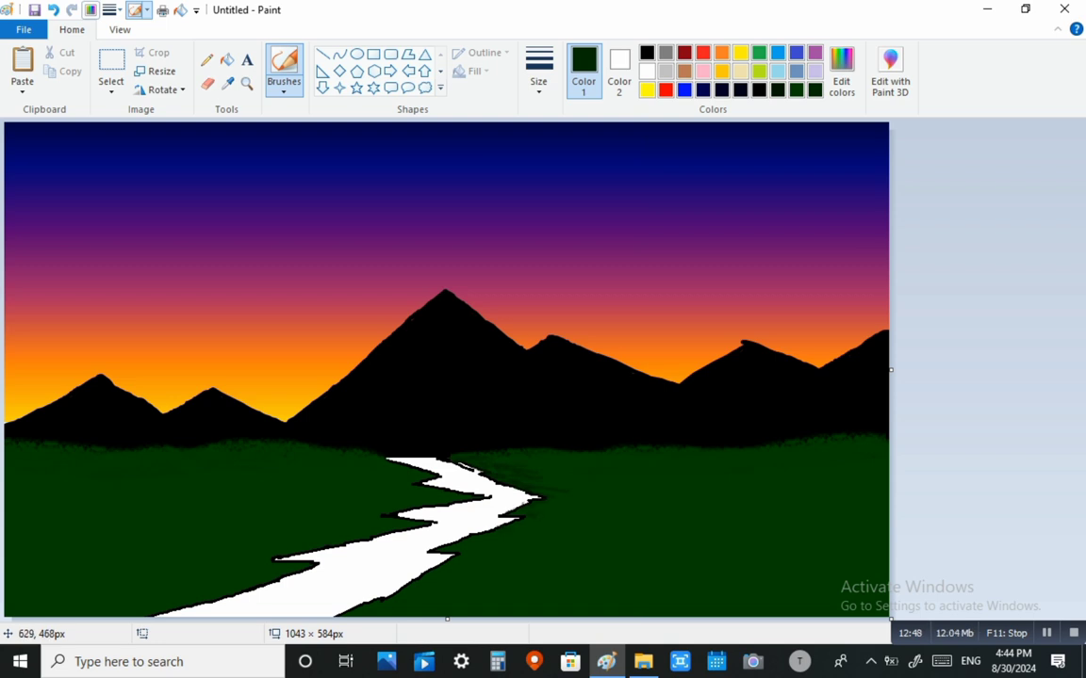
{"action": "left_click_drag", "start_coordinate": [482, 532], "coordinate": [457, 542]}
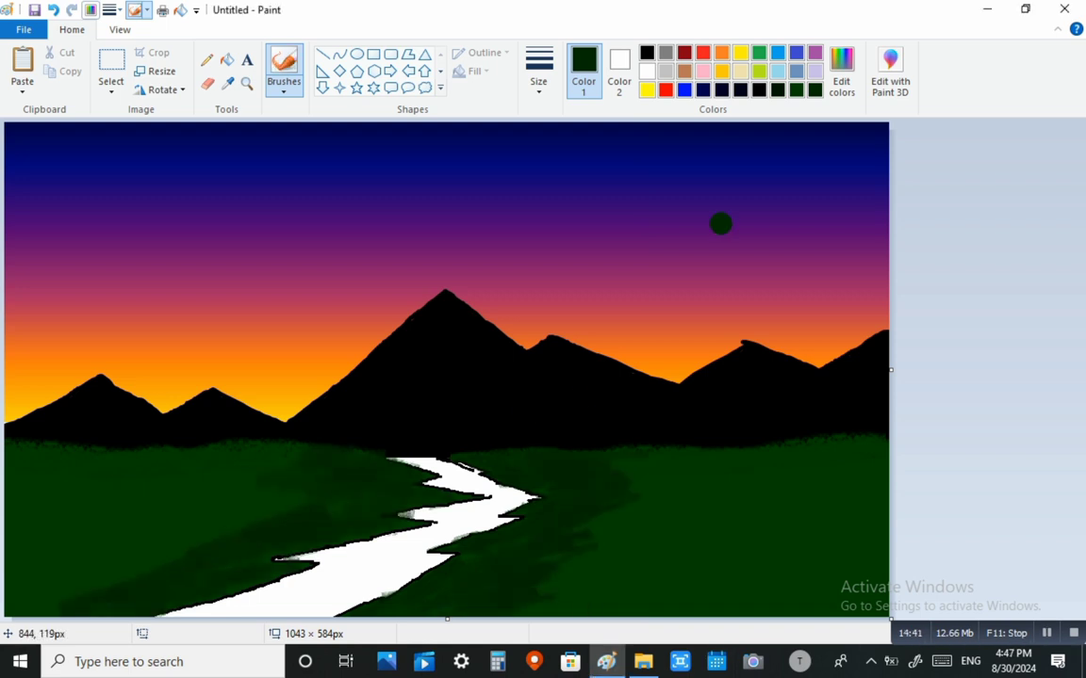
Brush a lighter custom green with red 0, green 74 and blue 0 onto the meadow right of the river.
{"action": "left_click", "coordinate": [841, 71]}
{"action": "left_click_drag", "start_coordinate": [724, 343], "coordinate": [724, 346]}
{"action": "left_click", "coordinate": [387, 444]}
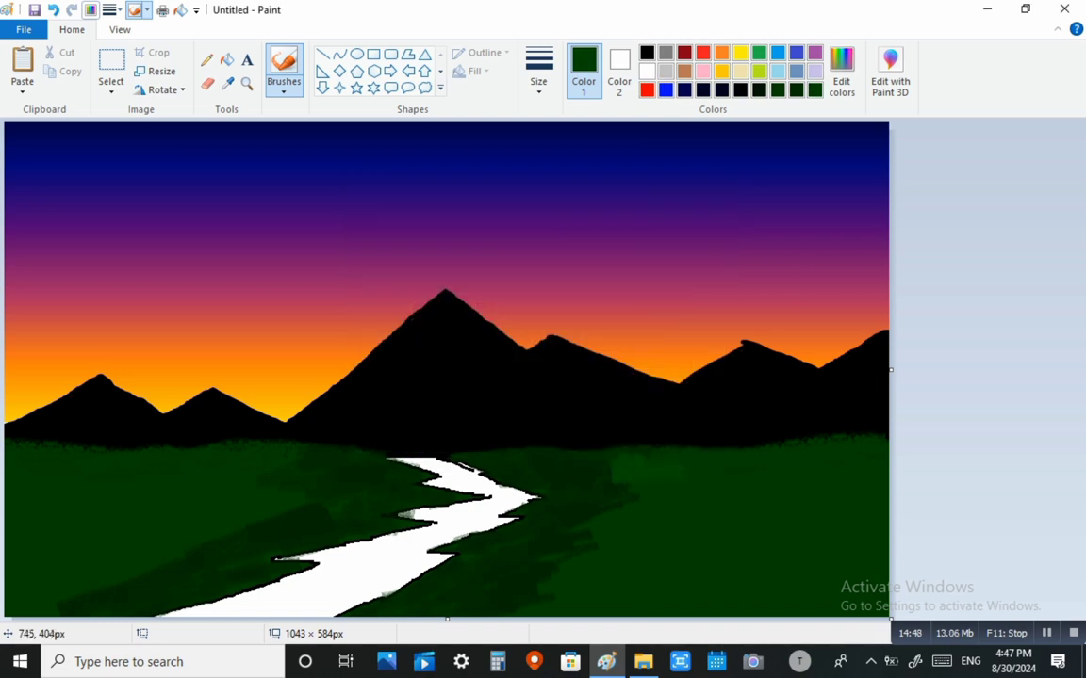
Darken the brush color to a custom green with red 0, green 62 and blue 0 for blending the meadow shading.
{"action": "left_click", "coordinate": [842, 71]}
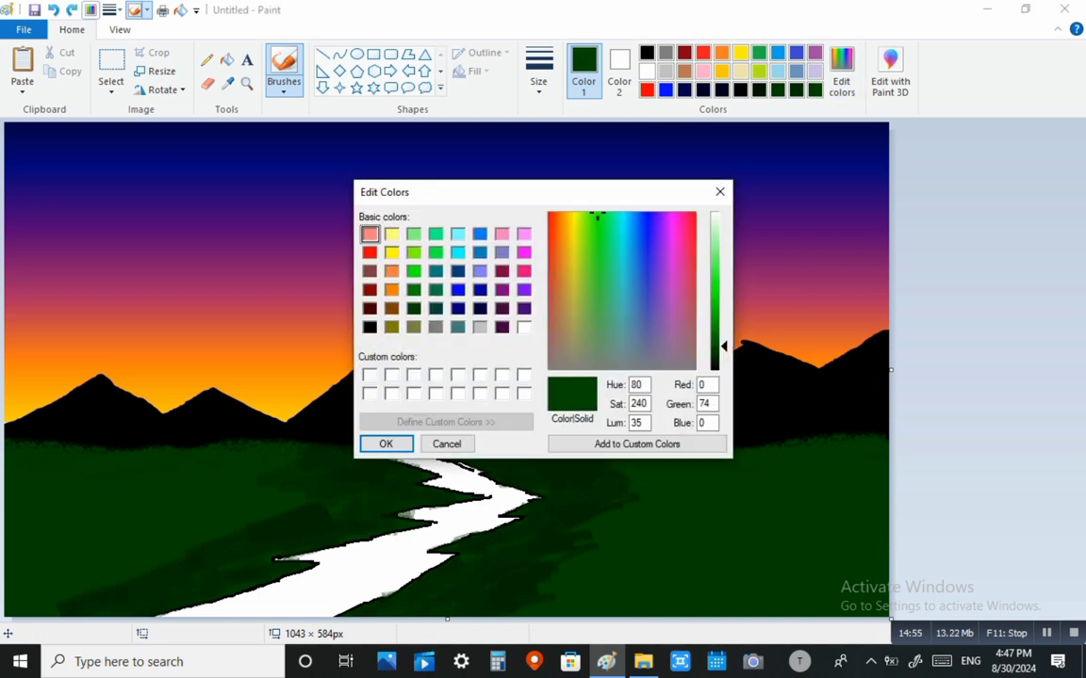
{"action": "mouse_move", "coordinate": [716, 346]}
{"action": "left_mouse_down"}
{"action": "mouse_move", "coordinate": [724, 356]}
{"action": "mouse_move", "coordinate": [717, 351]}
{"action": "left_mouse_up"}
{"action": "left_click", "coordinate": [387, 444]}
{"action": "left_click", "coordinate": [841, 70]}
{"action": "key", "text": "Return"}
{"action": "left_click", "coordinate": [785, 217]}
{"action": "key", "text": "ctrl+z"}
{"action": "left_click", "coordinate": [842, 71]}
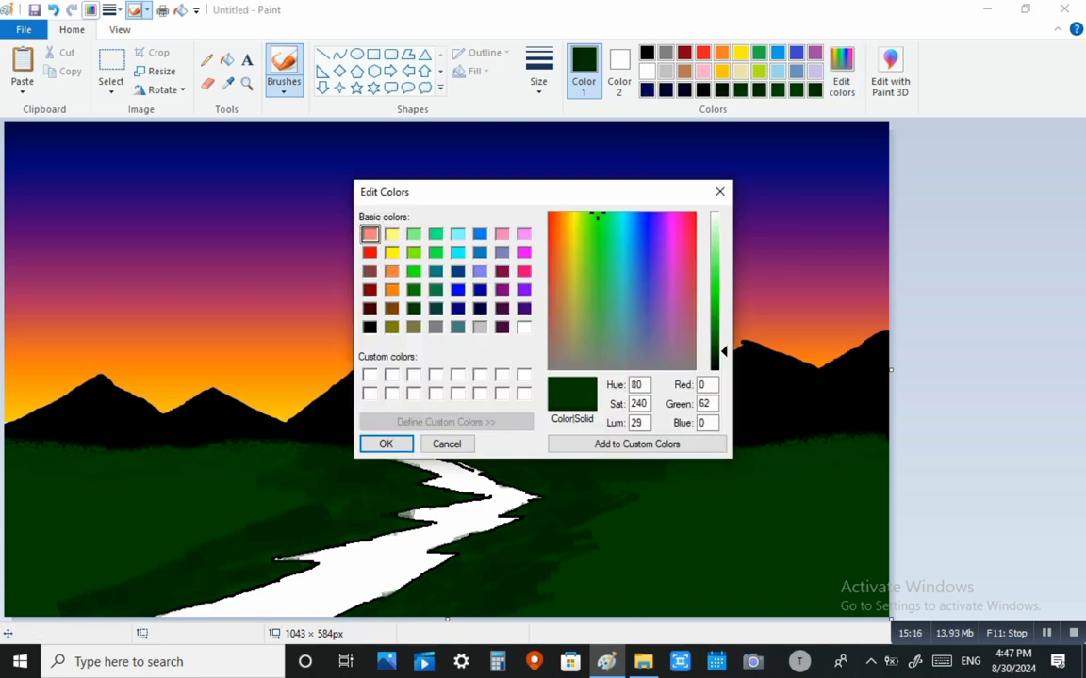
{"action": "key", "text": "Return"}
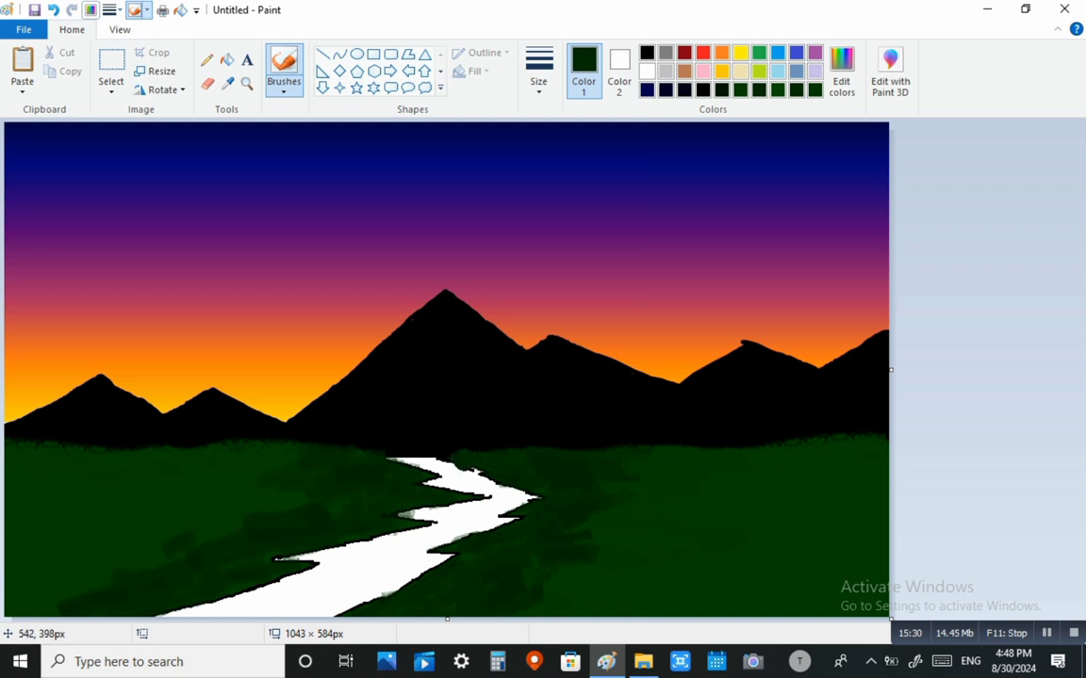
Switch to the Pencil and mix a dark brown custom color from the palette brown.
{"action": "left_click", "coordinate": [206, 59]}
{"action": "left_click", "coordinate": [684, 71]}
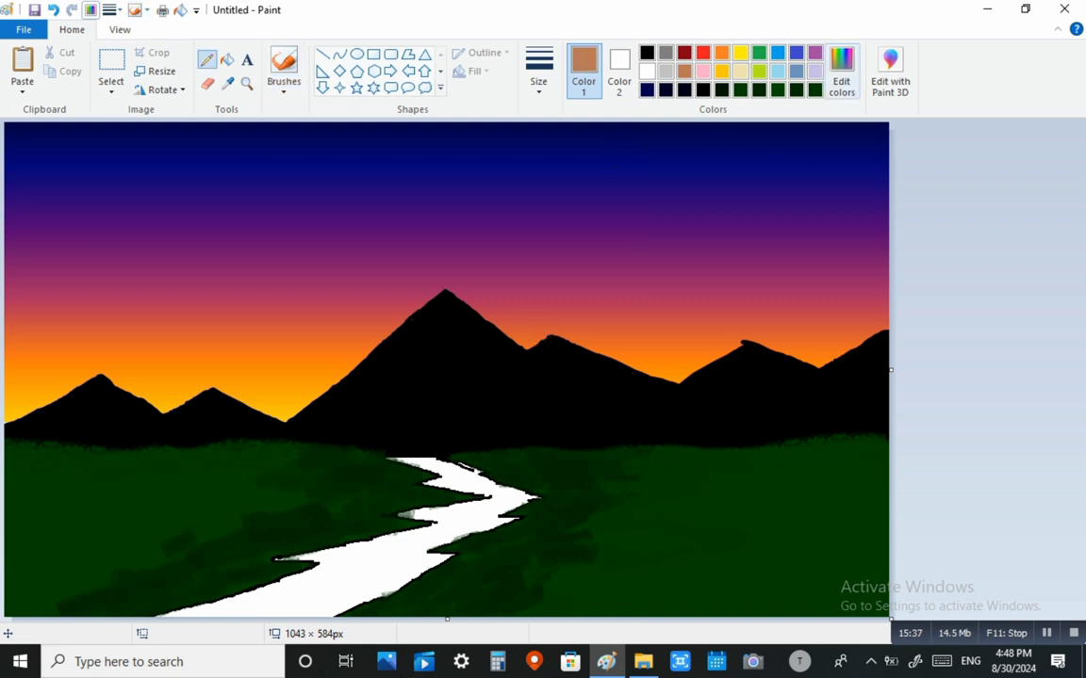
{"action": "left_click", "coordinate": [842, 70]}
{"action": "left_click_drag", "start_coordinate": [713, 286], "coordinate": [714, 335]}
{"action": "left_click", "coordinate": [563, 276]}
{"action": "left_click", "coordinate": [385, 444]}
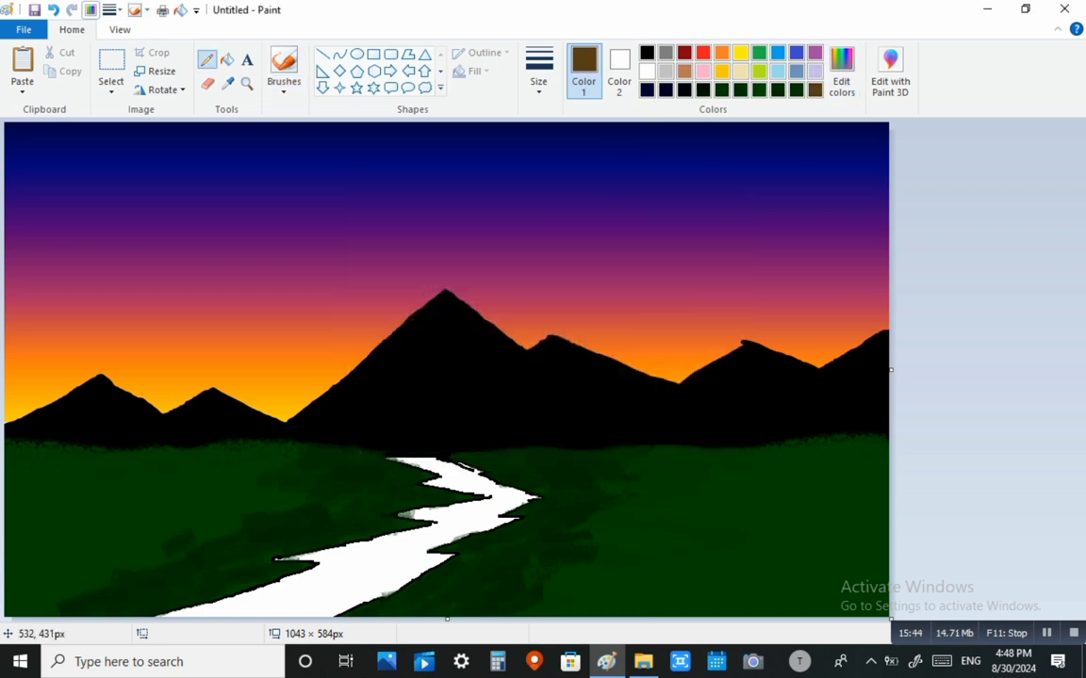
Draw dark brown lines inside both river edges to mark off the earthy banks.
{"action": "mouse_move", "coordinate": [489, 501]}
{"action": "left_mouse_down"}
{"action": "mouse_move", "coordinate": [427, 515]}
{"action": "mouse_move", "coordinate": [437, 530]}
{"action": "mouse_move", "coordinate": [398, 544]}
{"action": "mouse_move", "coordinate": [418, 539]}
{"action": "mouse_move", "coordinate": [200, 620]}
{"action": "left_mouse_up"}
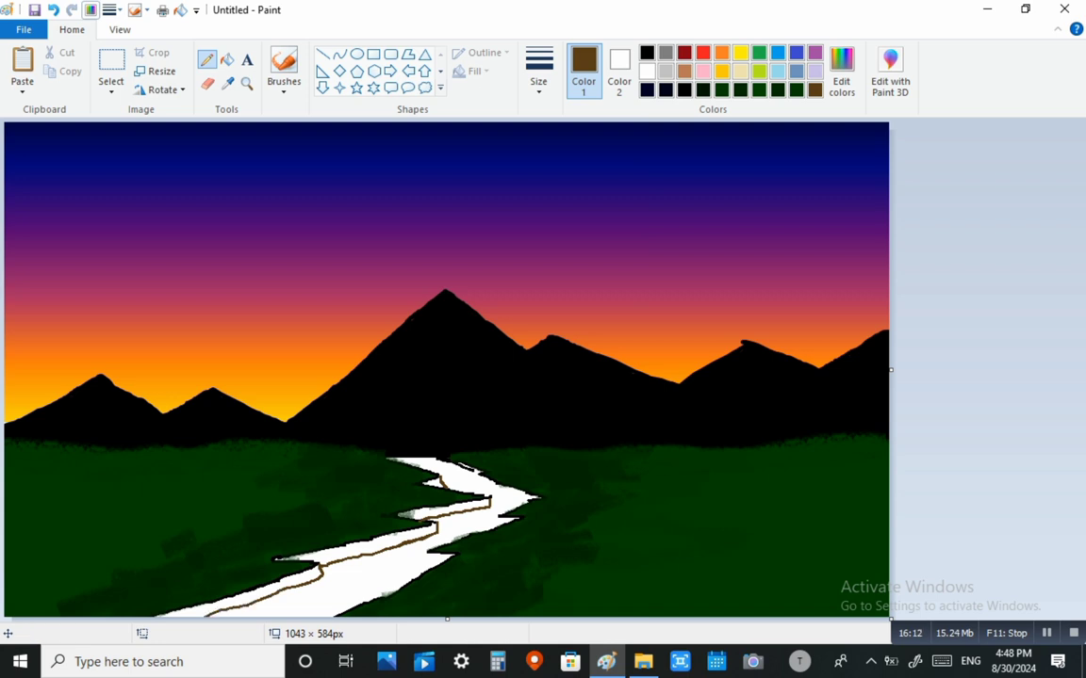
{"action": "key", "text": "ctrl+z"}
{"action": "left_click_drag", "start_coordinate": [476, 473], "coordinate": [479, 482]}
{"action": "left_click_drag", "start_coordinate": [479, 483], "coordinate": [533, 498]}
{"action": "key", "text": "ctrl+z"}
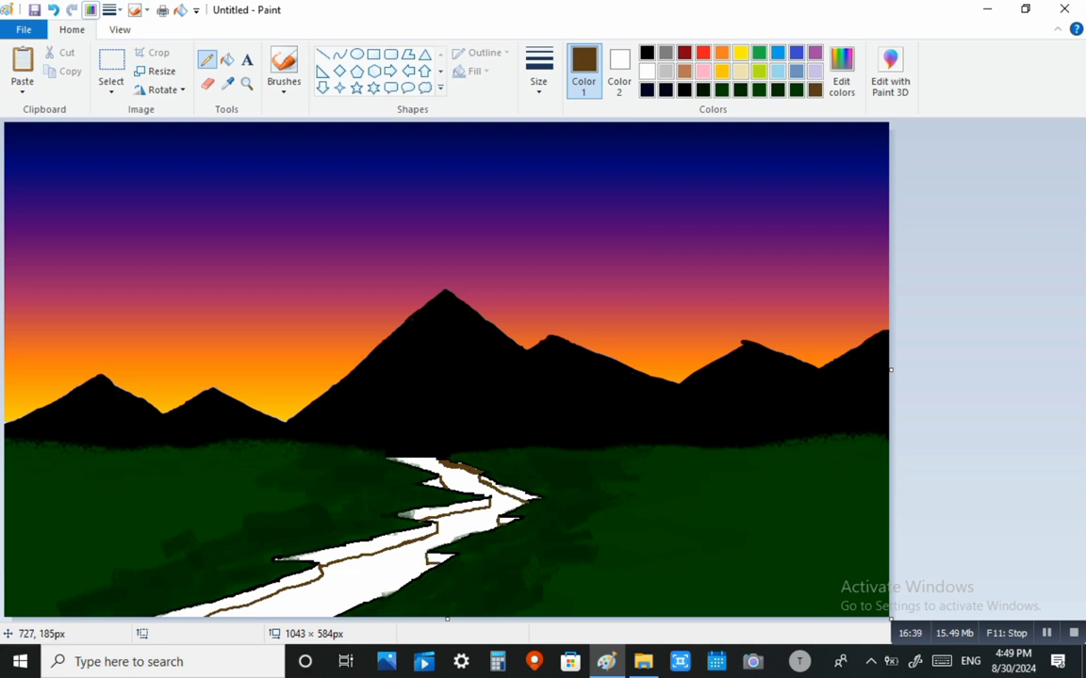
Fill the marked-off bank strips on both sides of the river with dark brown.
{"action": "left_click", "coordinate": [227, 60]}
{"action": "left_click", "coordinate": [457, 512]}
{"action": "left_click", "coordinate": [435, 483]}
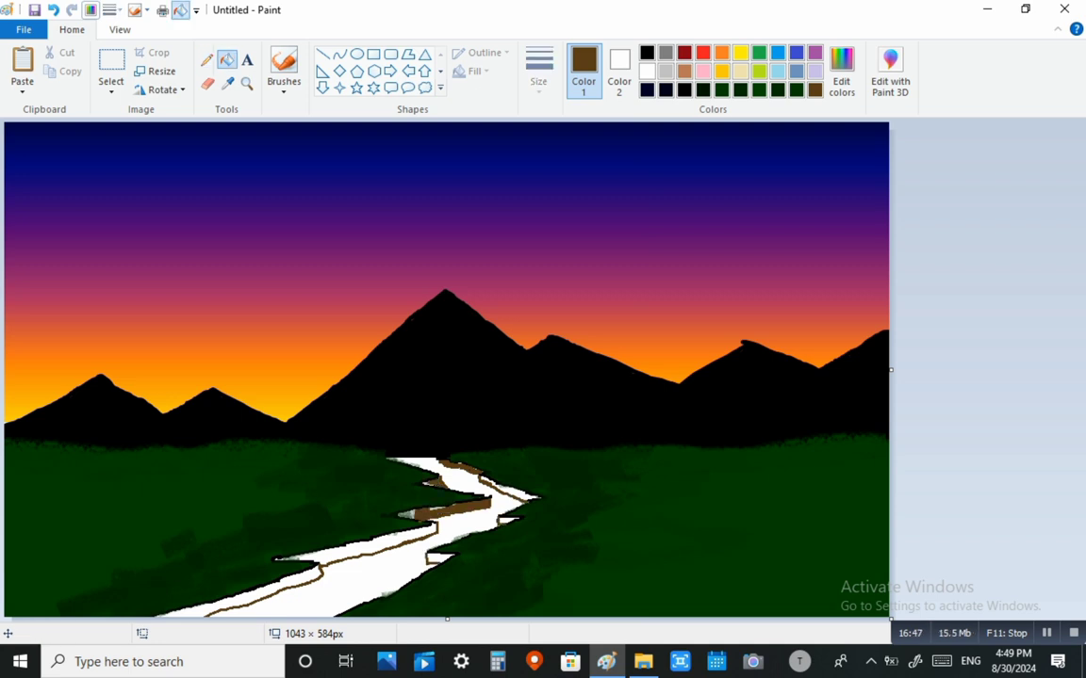
{"action": "left_click", "coordinate": [516, 494]}
{"action": "left_click", "coordinate": [507, 521]}
{"action": "left_click", "coordinate": [422, 535]}
{"action": "left_click", "coordinate": [254, 596]}
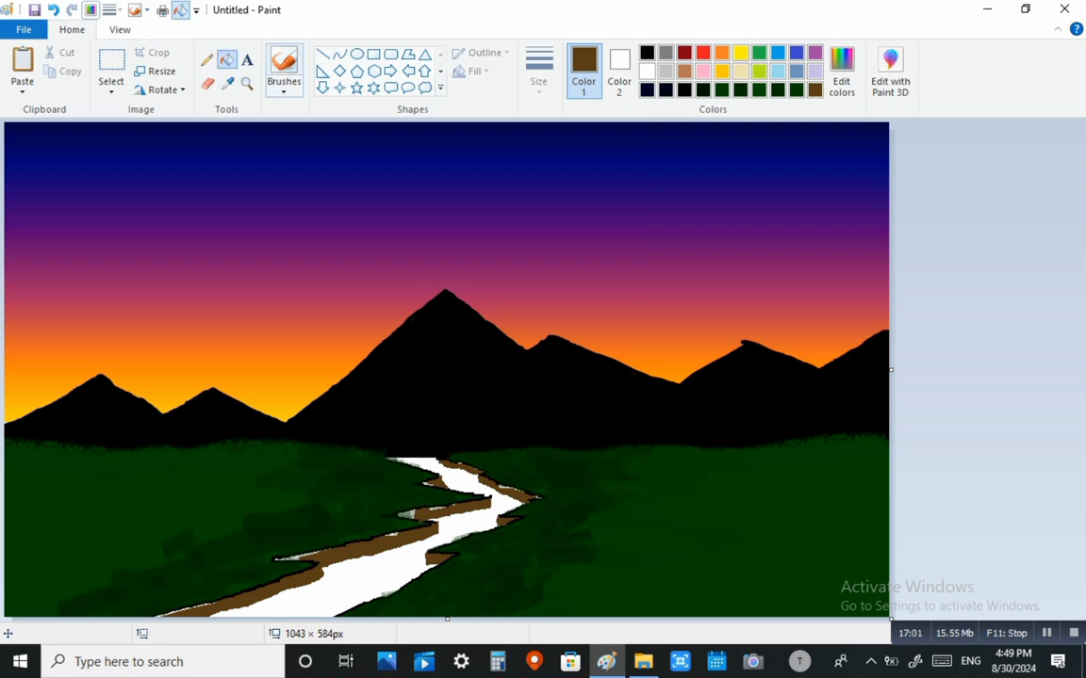
Brush dark brown over the remaining white gaps along the riverbanks.
{"action": "left_click", "coordinate": [283, 68]}
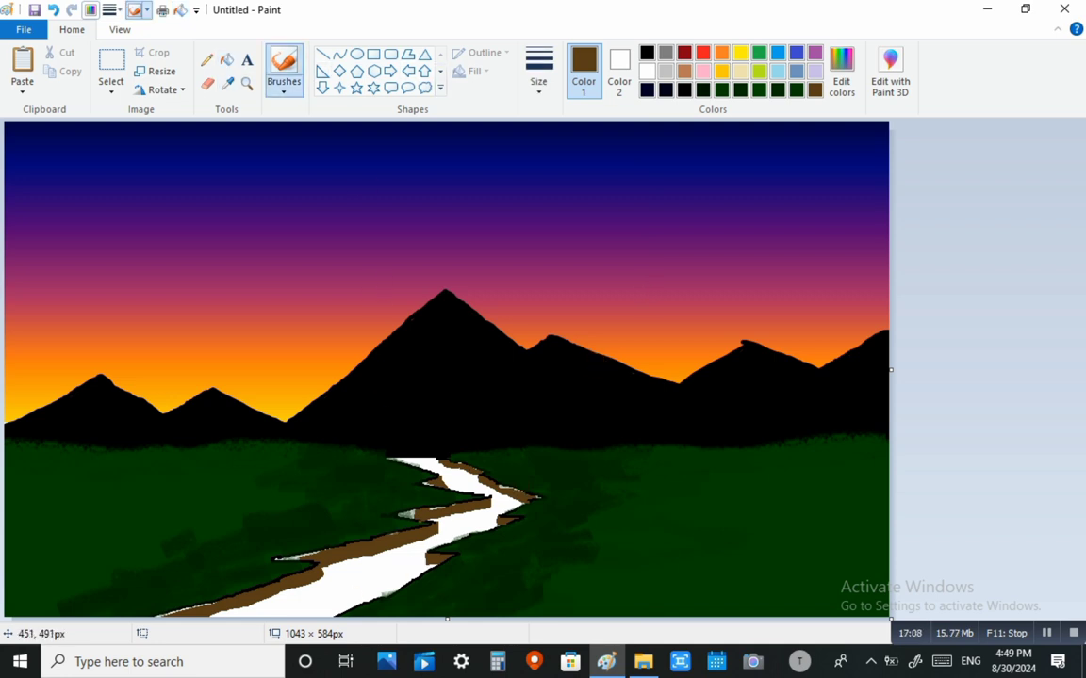
{"action": "left_click_drag", "start_coordinate": [293, 557], "coordinate": [325, 552]}
{"action": "mouse_move", "coordinate": [416, 519]}
{"action": "left_mouse_down"}
{"action": "mouse_move", "coordinate": [399, 516]}
{"action": "mouse_move", "coordinate": [447, 507]}
{"action": "left_mouse_up"}
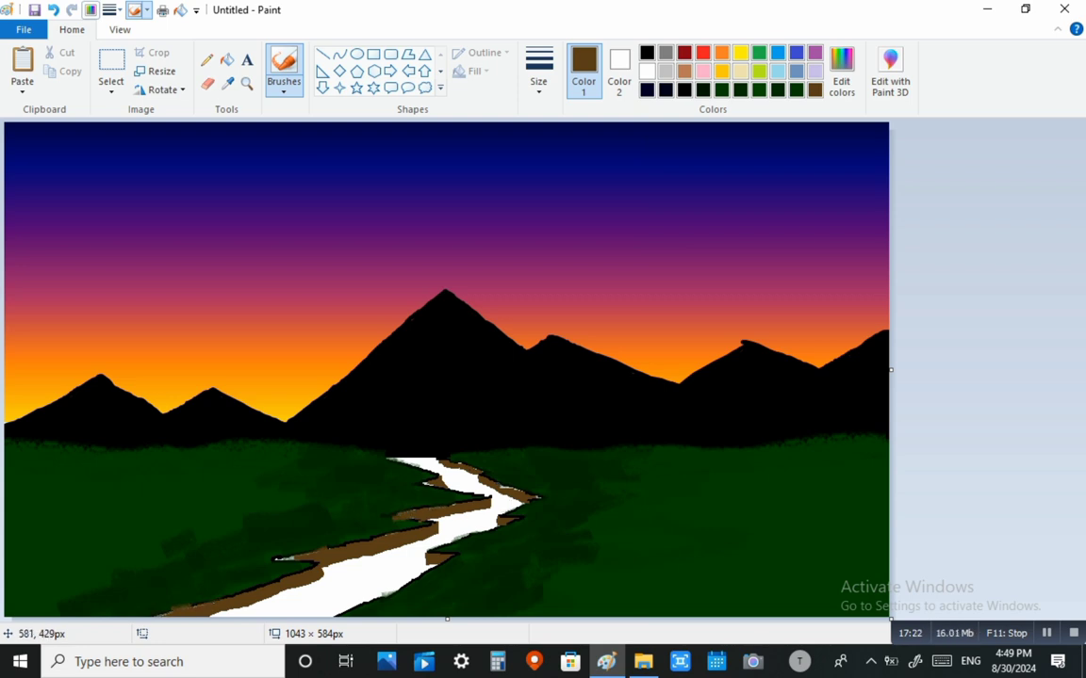
{"action": "left_click_drag", "start_coordinate": [474, 472], "coordinate": [446, 468]}
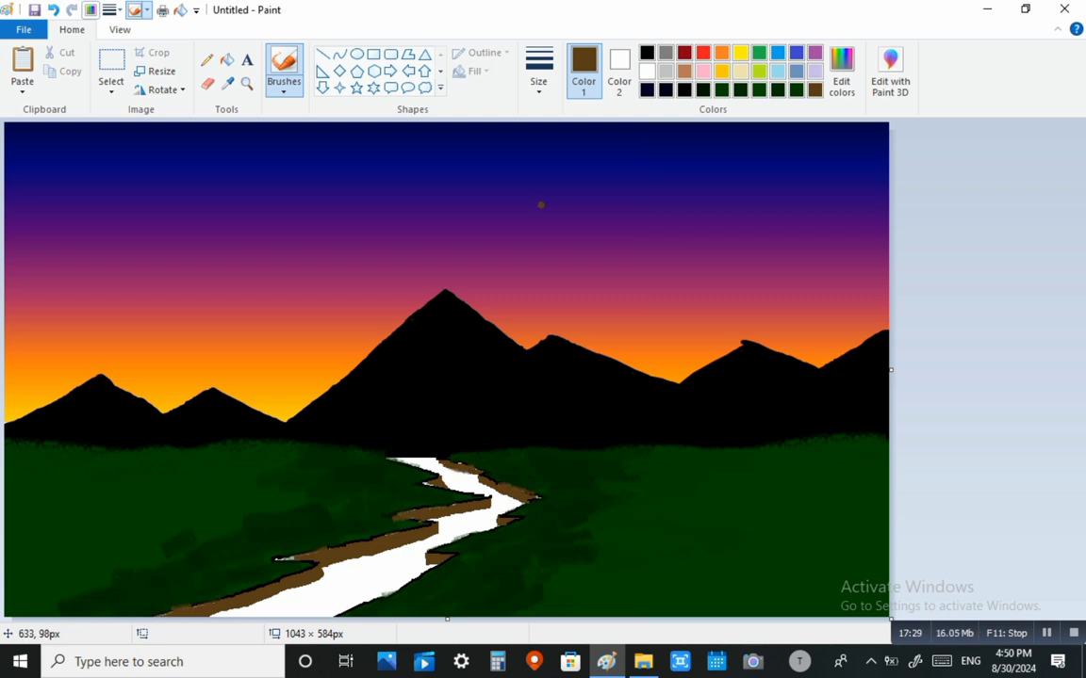
Fill the river's water with a darkened custom shade of the palette turquoise blue.
{"action": "left_click", "coordinate": [778, 53]}
{"action": "left_click", "coordinate": [227, 60]}
{"action": "left_click", "coordinate": [495, 506]}
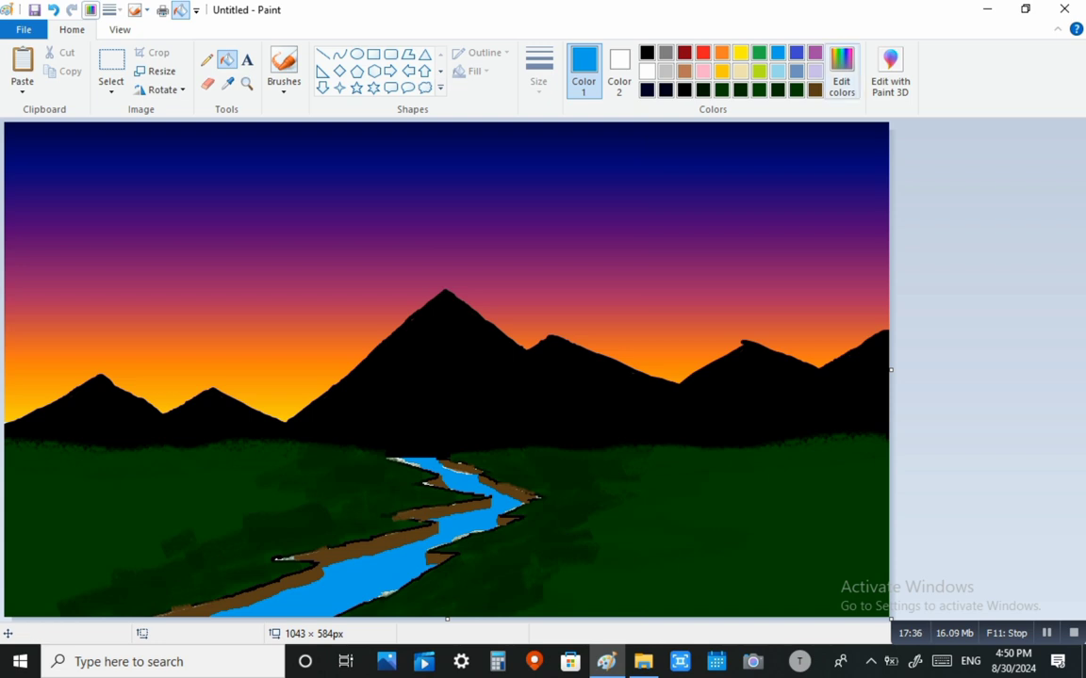
{"action": "left_click", "coordinate": [841, 72]}
{"action": "left_click_drag", "start_coordinate": [723, 298], "coordinate": [723, 326]}
{"action": "left_click", "coordinate": [385, 444]}
{"action": "left_click", "coordinate": [517, 500]}
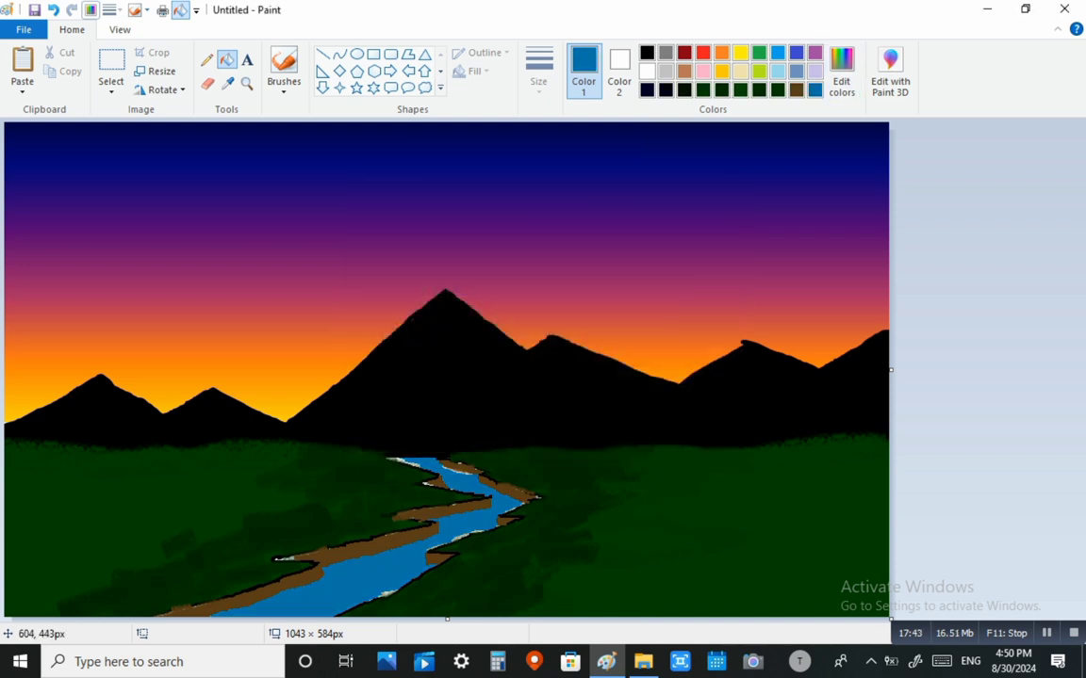
Brush a brighter custom blue over the river's water as highlights along its full length.
{"action": "left_click", "coordinate": [284, 82]}
{"action": "left_click", "coordinate": [257, 135]}
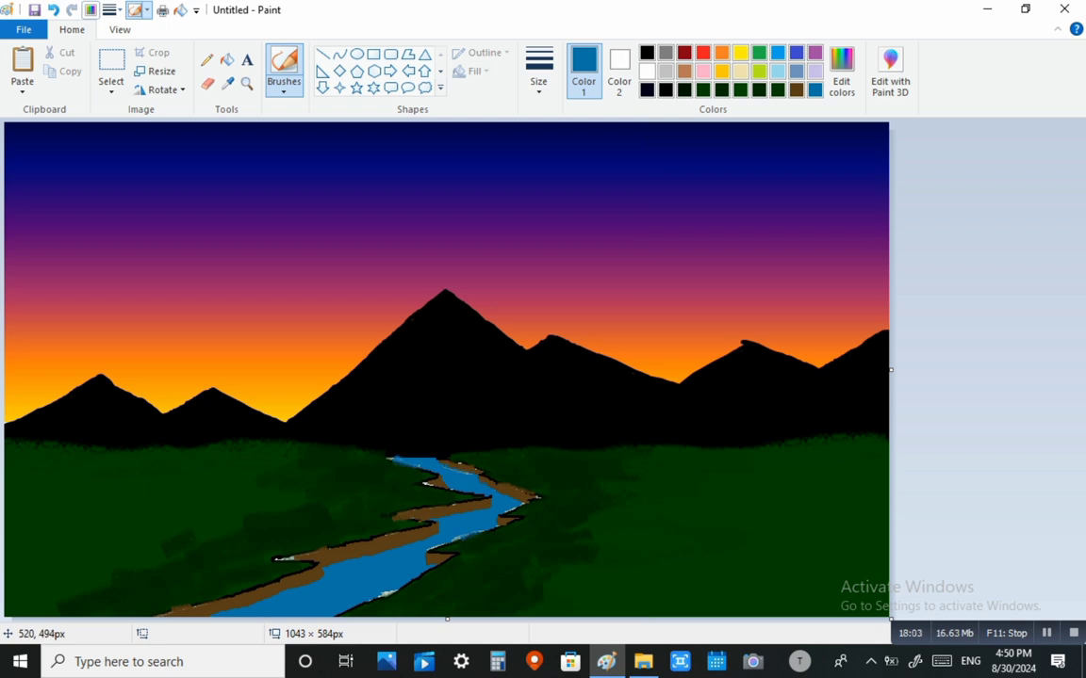
{"action": "left_click", "coordinate": [842, 71]}
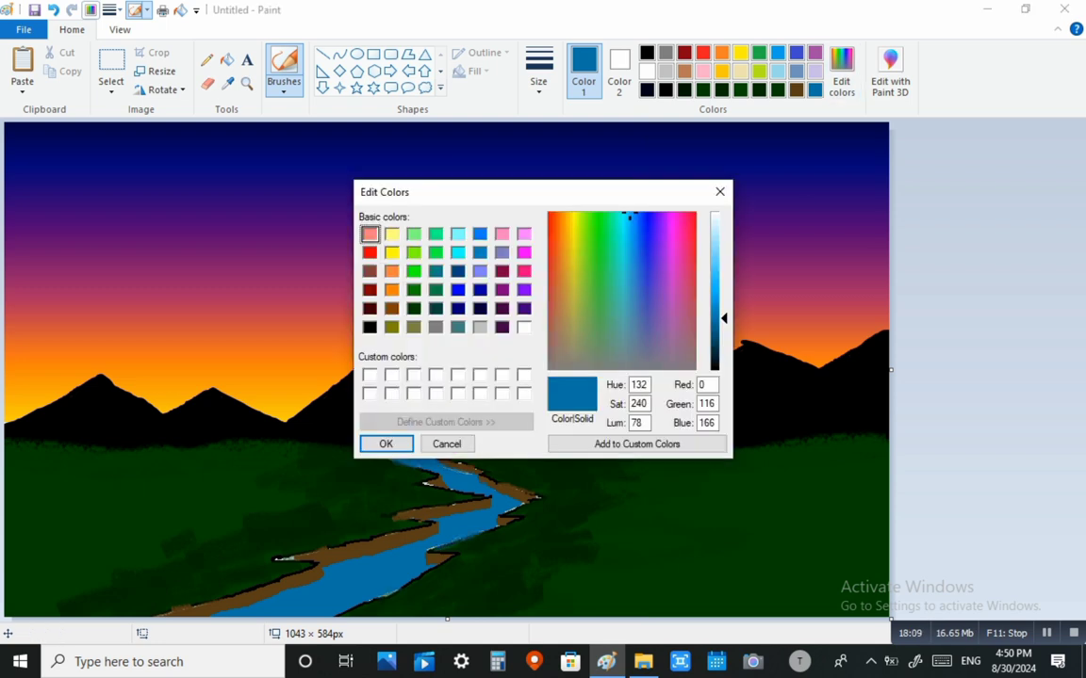
{"action": "left_click_drag", "start_coordinate": [723, 318], "coordinate": [723, 296]}
{"action": "left_click", "coordinate": [385, 443]}
{"action": "mouse_move", "coordinate": [342, 598]}
{"action": "left_mouse_down"}
{"action": "mouse_move", "coordinate": [282, 603]}
{"action": "mouse_move", "coordinate": [355, 590]}
{"action": "mouse_move", "coordinate": [433, 541]}
{"action": "mouse_move", "coordinate": [505, 529]}
{"action": "mouse_move", "coordinate": [489, 513]}
{"action": "mouse_move", "coordinate": [501, 503]}
{"action": "mouse_move", "coordinate": [425, 464]}
{"action": "left_mouse_up"}
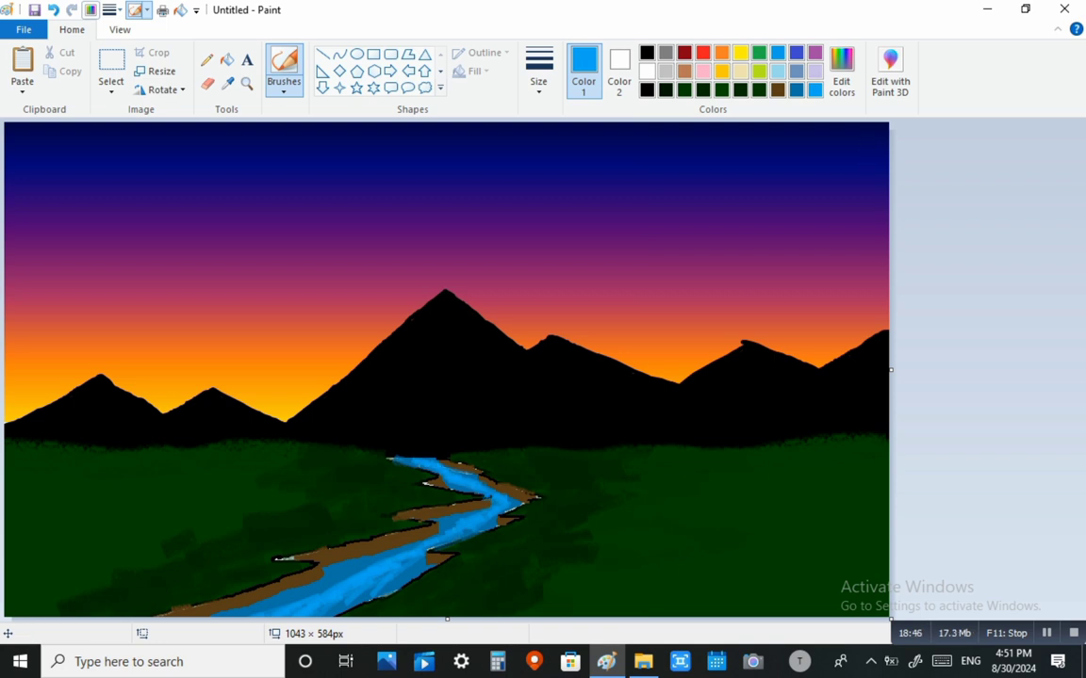
Darken the custom blue to a medium shade for blending the river's water.
{"action": "left_click", "coordinate": [842, 71]}
{"action": "left_click_drag", "start_coordinate": [722, 291], "coordinate": [722, 310]}
{"action": "left_click", "coordinate": [386, 444]}
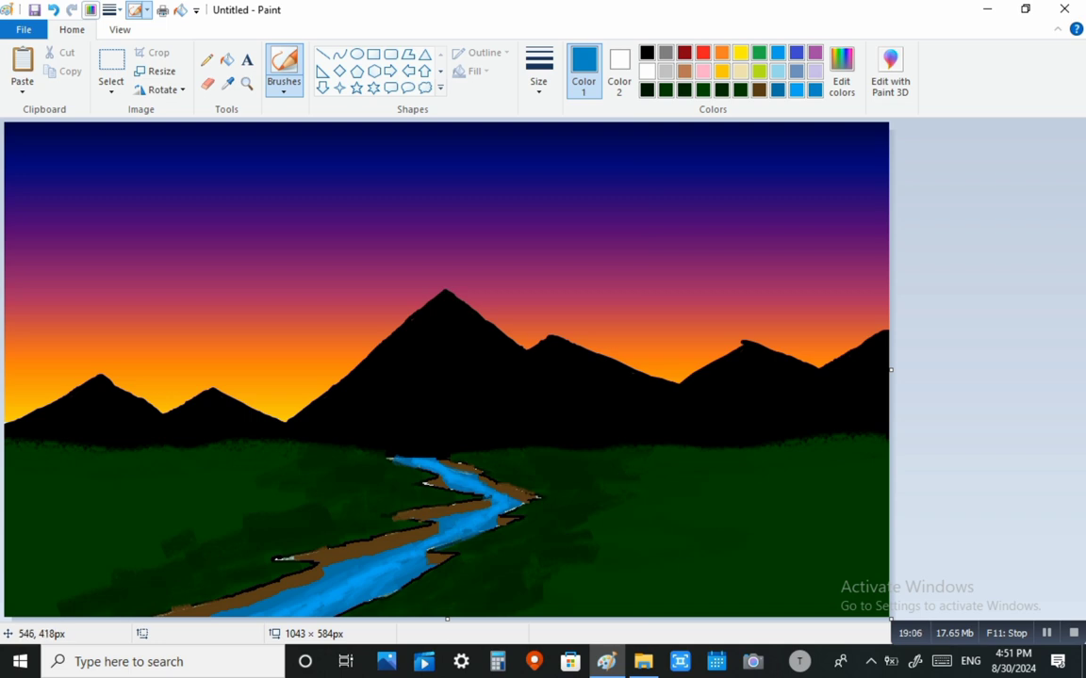
Brush a light blue with luminosity 146 (RGB 55, 196, 255) along the middle of the river as highlights.
{"action": "key", "text": "alt+h"}
{"action": "key", "text": "e"}
{"action": "key", "text": "c"}
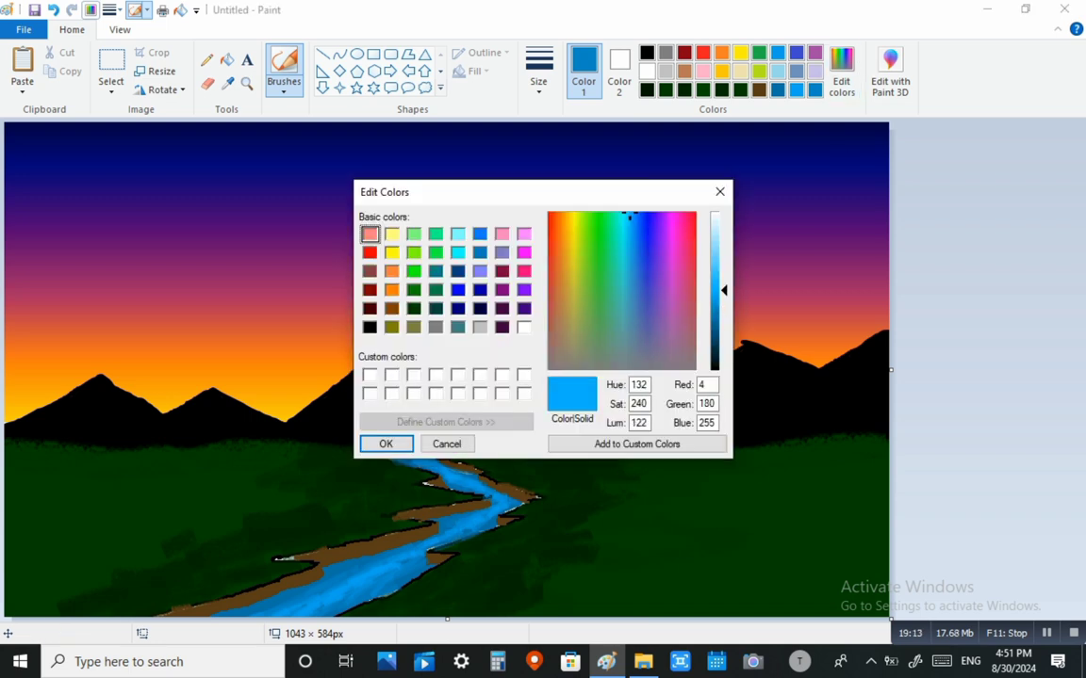
{"action": "left_click_drag", "start_coordinate": [723, 291], "coordinate": [723, 274]}
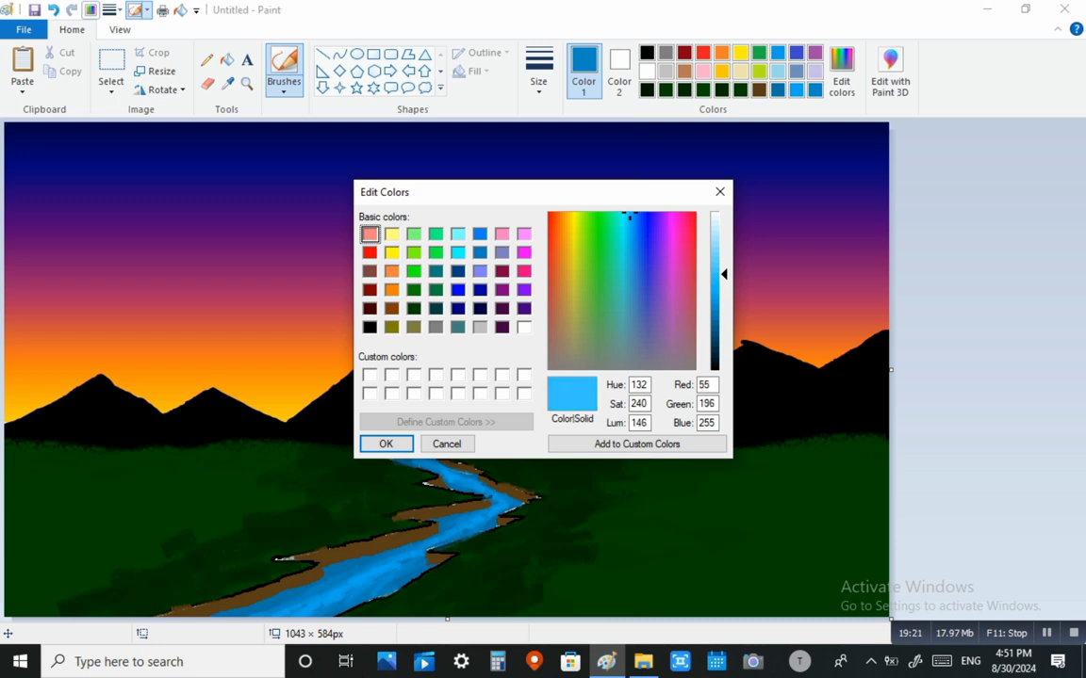
{"action": "left_click", "coordinate": [386, 444]}
{"action": "mouse_move", "coordinate": [349, 581]}
{"action": "left_mouse_down"}
{"action": "mouse_move", "coordinate": [298, 616]}
{"action": "mouse_move", "coordinate": [375, 569]}
{"action": "mouse_move", "coordinate": [267, 613]}
{"action": "left_mouse_up"}
{"action": "mouse_move", "coordinate": [388, 560]}
{"action": "left_mouse_down"}
{"action": "mouse_move", "coordinate": [428, 555]}
{"action": "mouse_move", "coordinate": [495, 509]}
{"action": "mouse_move", "coordinate": [439, 470]}
{"action": "left_mouse_up"}
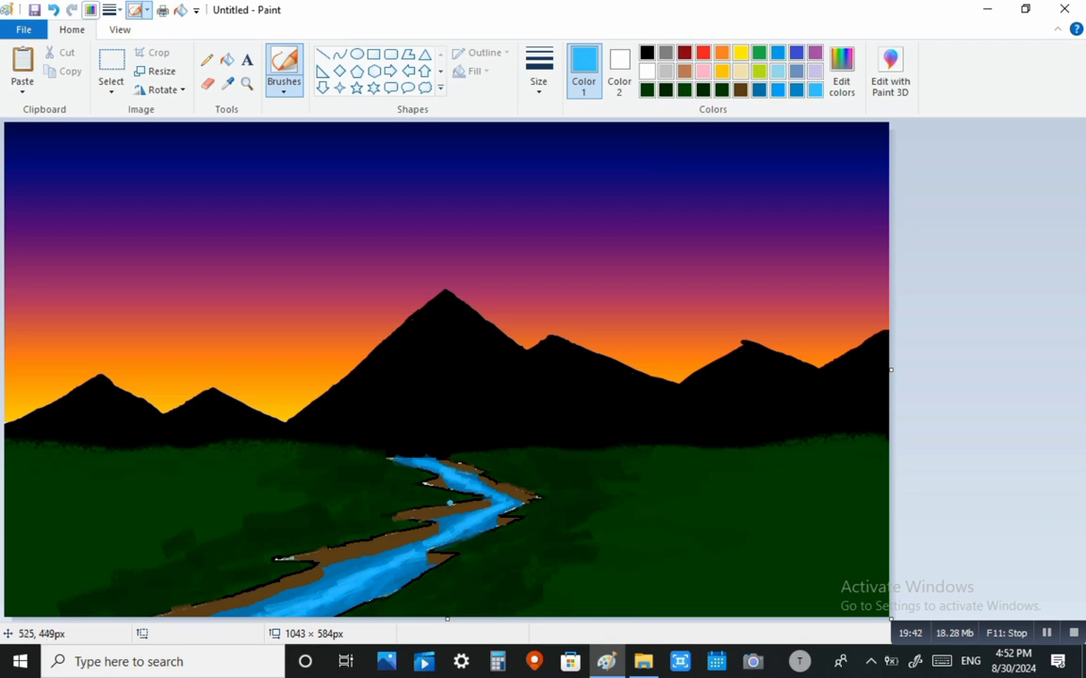
Set the painting color to the basic brown with red 128, green 64 and blue 0.
{"action": "left_click", "coordinate": [842, 71]}
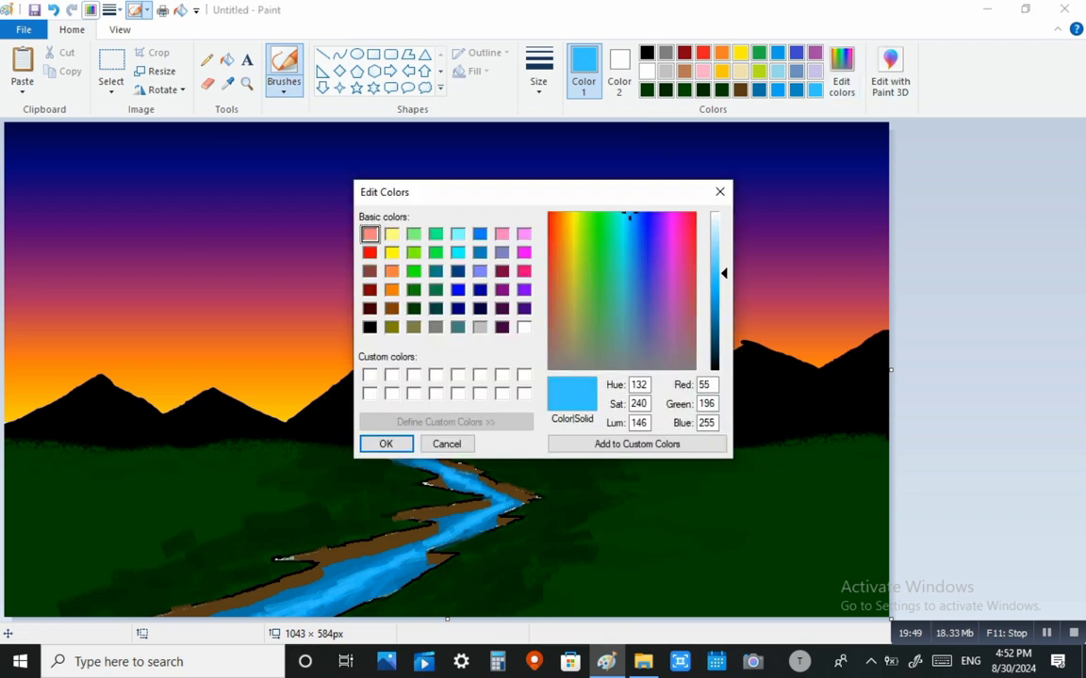
{"action": "left_click_drag", "start_coordinate": [570, 230], "coordinate": [556, 224]}
{"action": "left_click", "coordinate": [392, 308]}
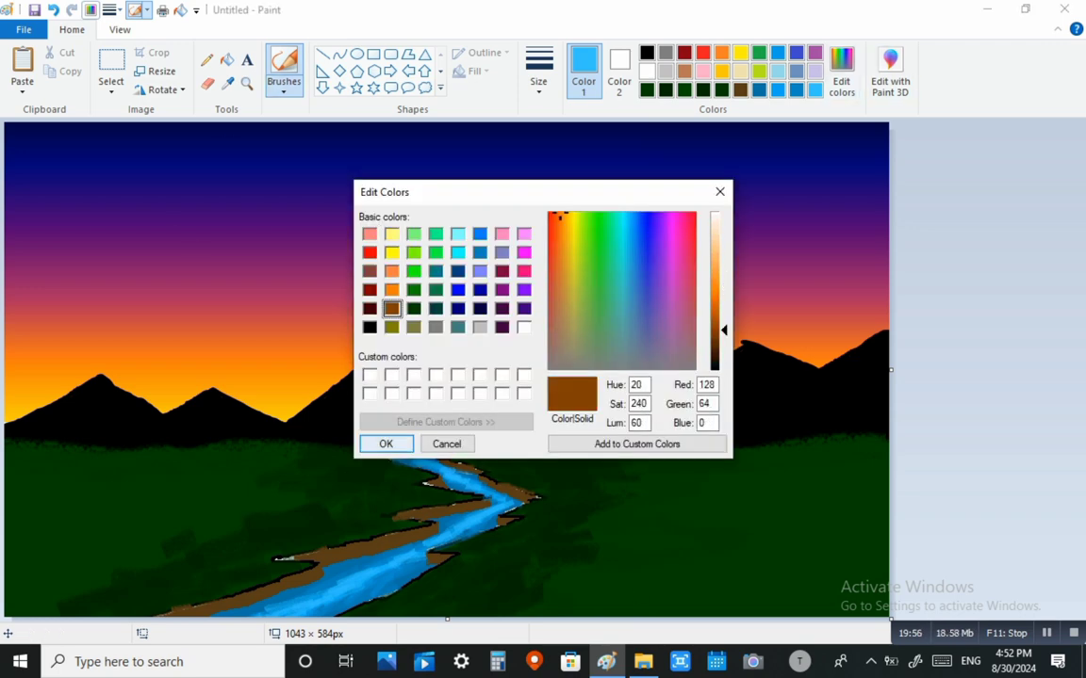
{"action": "left_click", "coordinate": [385, 444]}
Try filling the mountains with the basic brown and undo the fill.
{"action": "left_click", "coordinate": [226, 60]}
{"action": "left_click", "coordinate": [511, 393]}
{"action": "right_click", "coordinate": [511, 392]}
{"action": "key", "text": "ctrl+z"}
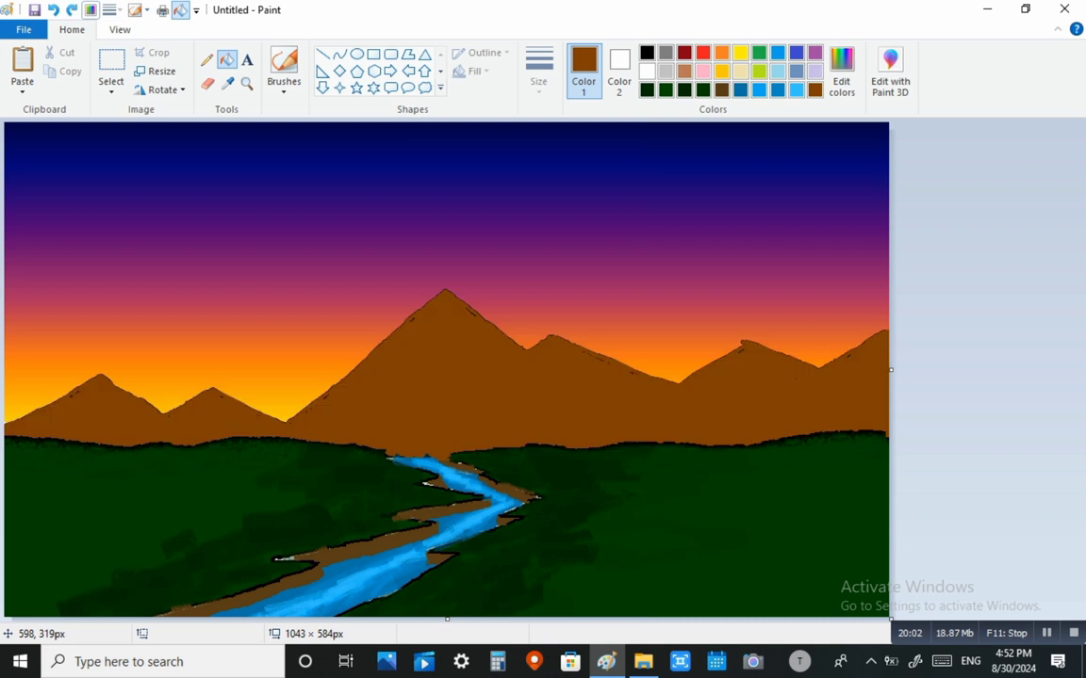
{"action": "key", "text": "ctrl+z"}
Darken the brown to a very dark shade and fill the mountain range with it.
{"action": "left_click", "coordinate": [842, 70]}
{"action": "left_click_drag", "start_coordinate": [724, 331], "coordinate": [723, 348]}
{"action": "left_click", "coordinate": [714, 364]}
{"action": "left_click", "coordinate": [385, 444]}
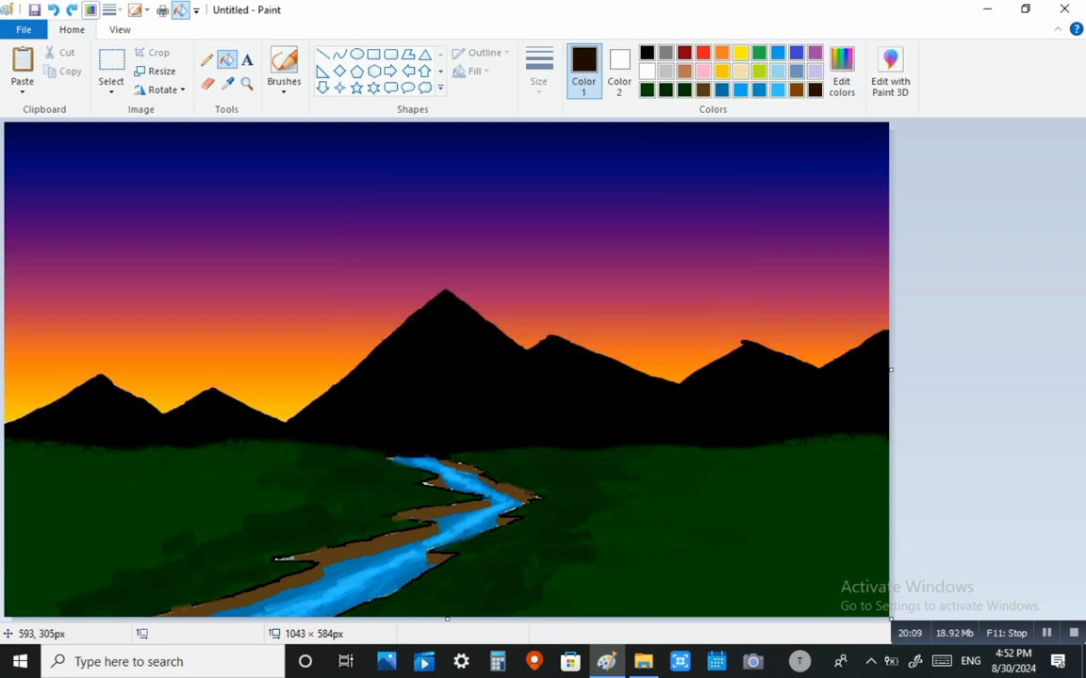
{"action": "left_click", "coordinate": [508, 382]}
Mix an even darker brown, pencil a shadow edge down the tallest mountain and fill its shaded side.
{"action": "left_click", "coordinate": [842, 71]}
{"action": "left_click", "coordinate": [715, 373]}
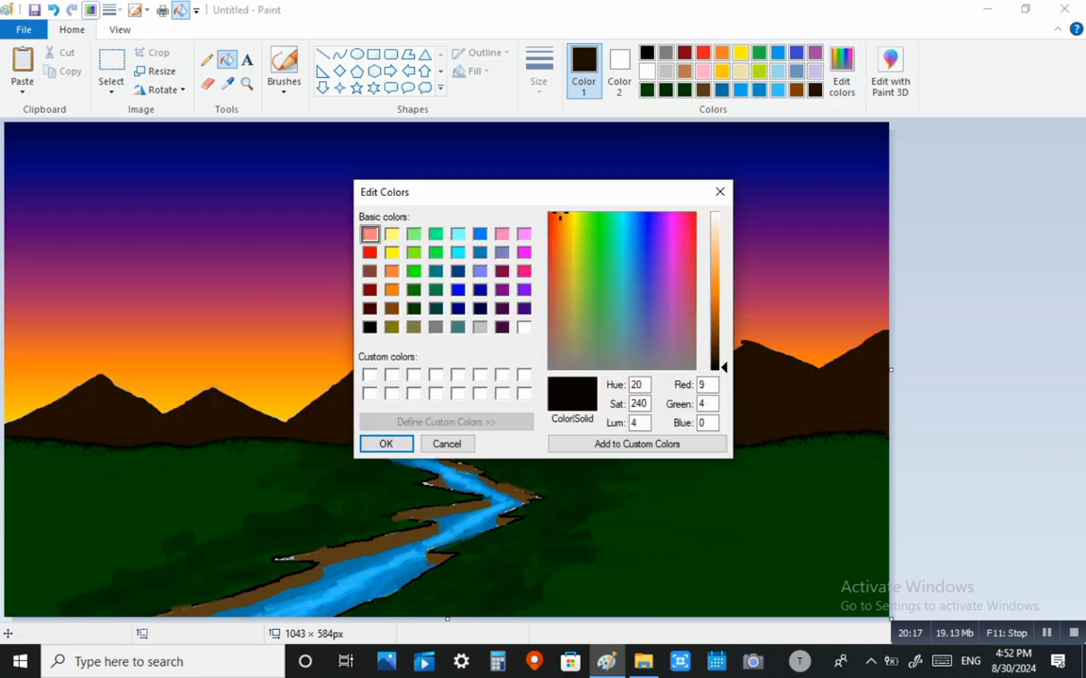
{"action": "left_click", "coordinate": [715, 369]}
{"action": "left_click", "coordinate": [385, 444]}
{"action": "left_click", "coordinate": [206, 59]}
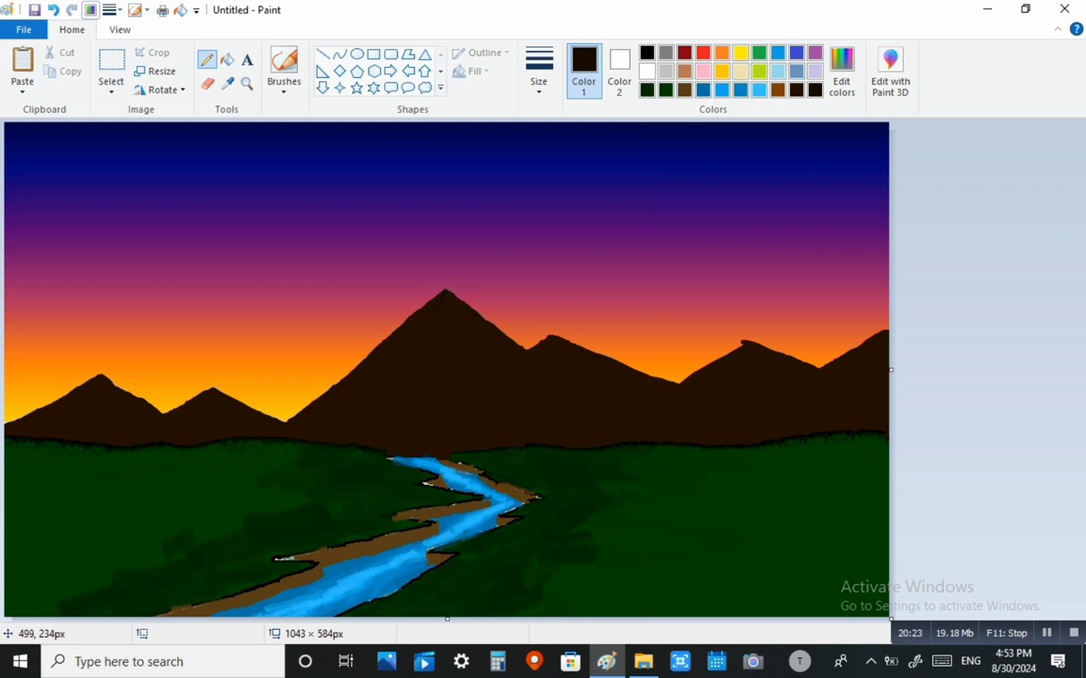
{"action": "key", "text": "ctrl+z"}
{"action": "left_click_drag", "start_coordinate": [381, 414], "coordinate": [375, 440]}
{"action": "key", "text": "ctrl+z"}
{"action": "left_click", "coordinate": [227, 60]}
{"action": "left_click", "coordinate": [514, 405]}
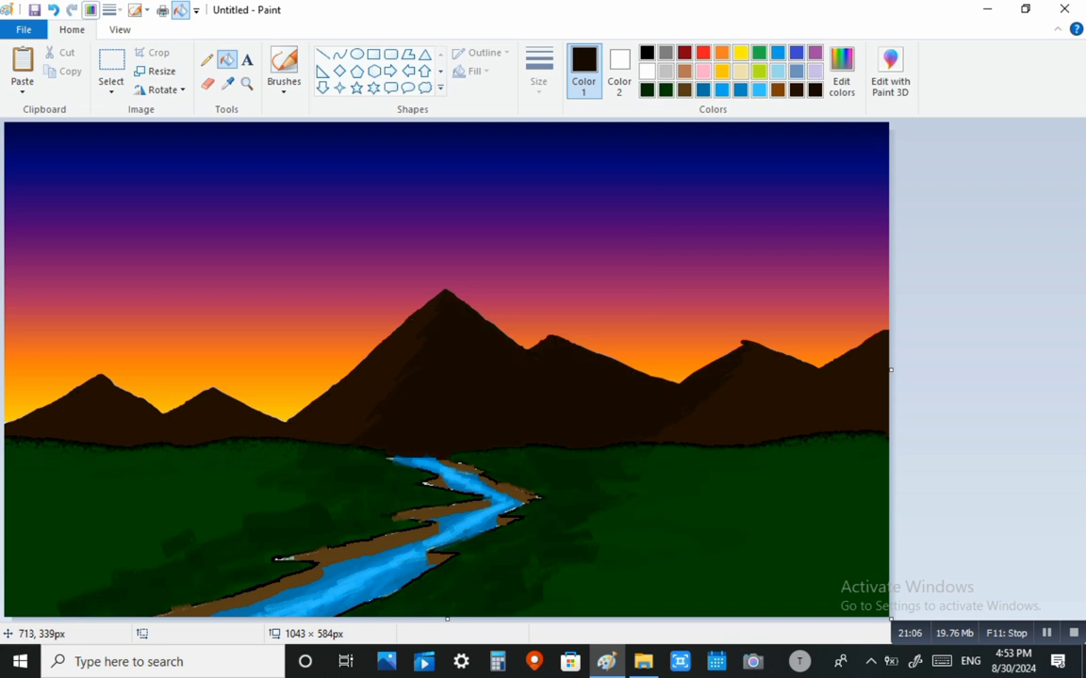
Pencil the boundaries between the tallest mountain and those to its right, and shade the far-right mountain darker brown.
{"action": "key", "text": "ctrl+z"}
{"action": "left_click", "coordinate": [207, 59]}
{"action": "left_click_drag", "start_coordinate": [635, 439], "coordinate": [656, 445]}
{"action": "key", "text": "ctrl+z"}
{"action": "key", "text": "alt+8"}
{"action": "key", "text": "ctrl+z"}
{"action": "key", "text": "alt+h"}
{"action": "key", "text": "p"}
{"action": "key", "text": "1"}
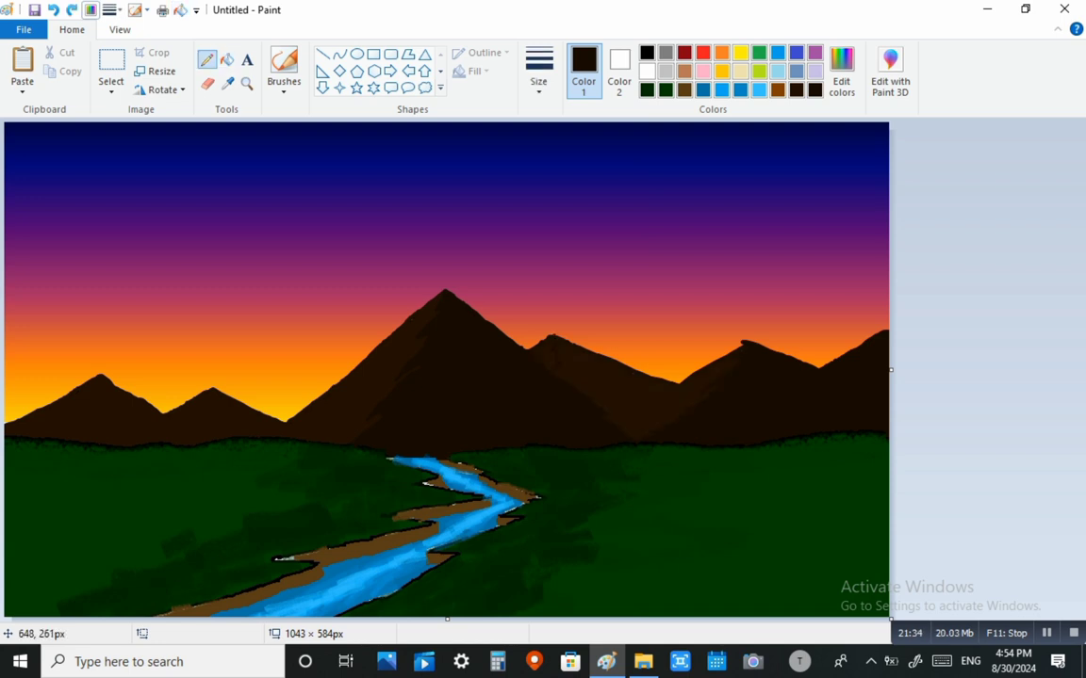
Outline shadow edges below the peak and right slope of the mountain beside the tallest one and fill its shaded area dark brown.
{"action": "left_click_drag", "start_coordinate": [676, 385], "coordinate": [701, 392]}
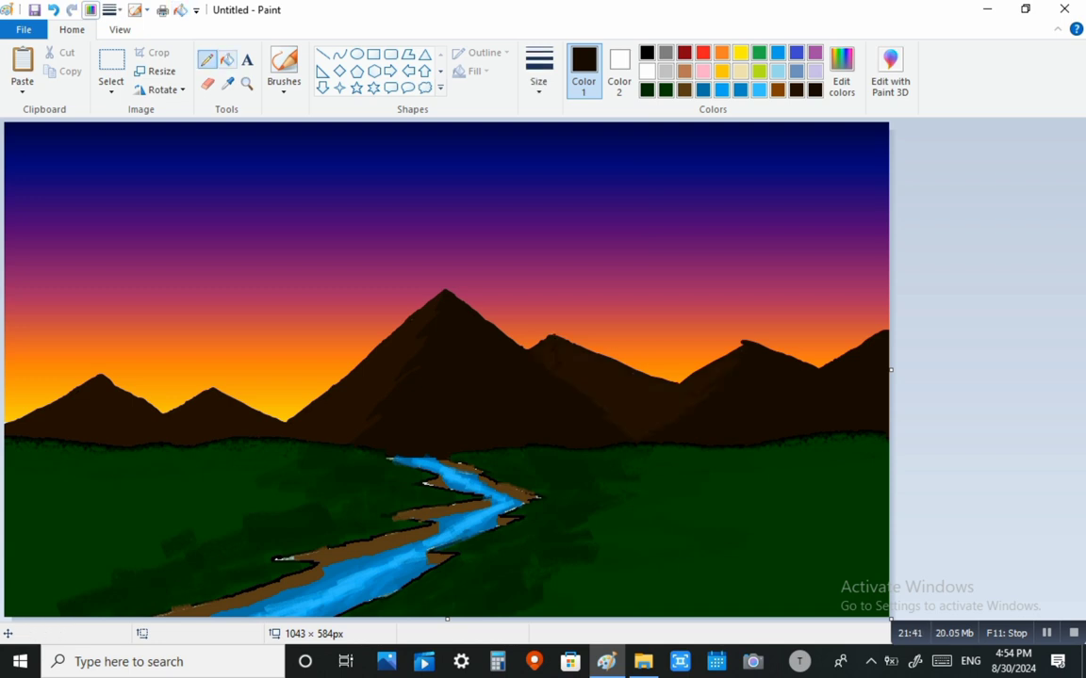
{"action": "left_click", "coordinate": [227, 59]}
{"action": "left_click", "coordinate": [635, 412]}
{"action": "key", "text": "ctrl+z"}
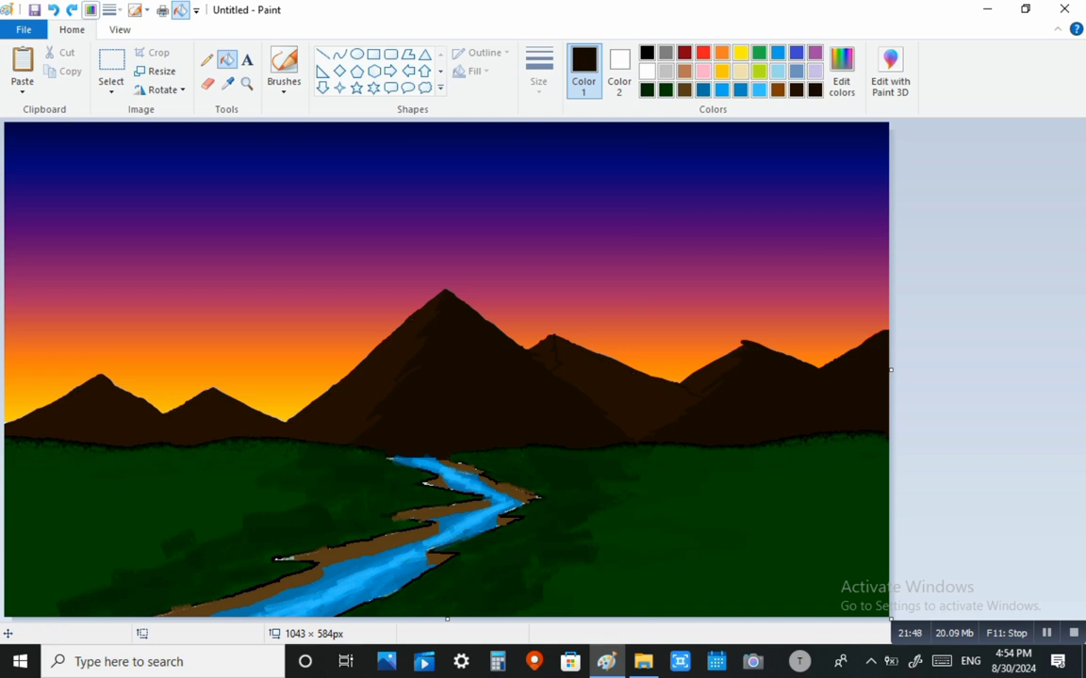
{"action": "key", "text": "alt+h"}
{"action": "key", "text": "p"}
{"action": "key", "text": "1"}
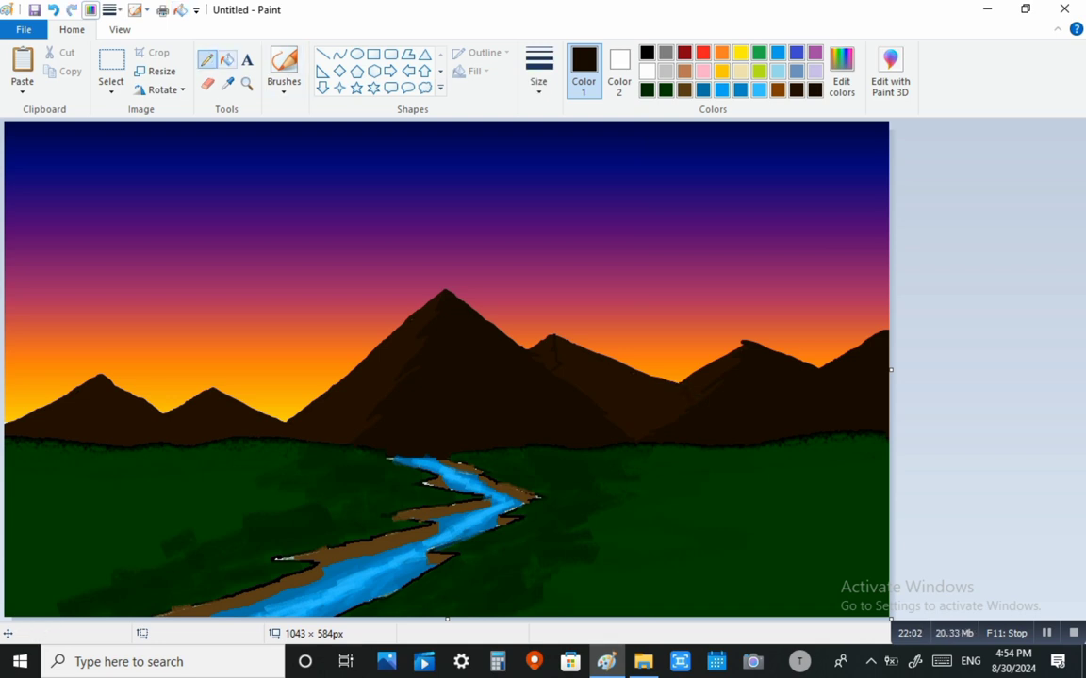
{"action": "key", "text": "alt+h"}
{"action": "key", "text": "f"}
{"action": "key", "text": "l"}
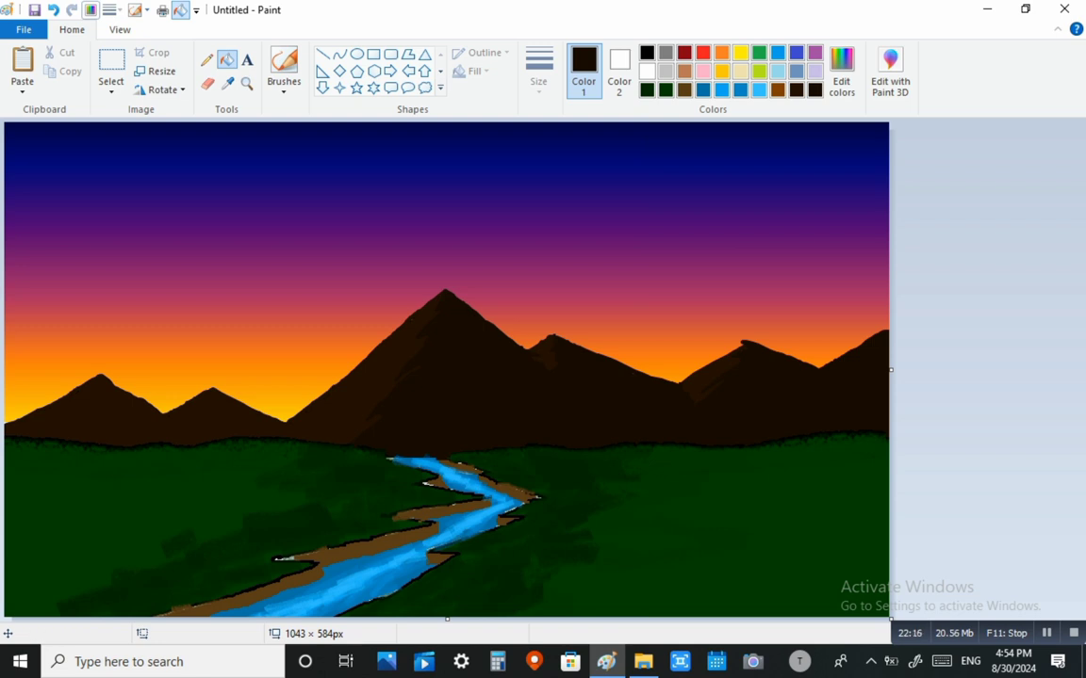
Pencil shadow edges on the two small left mountains and fill their shaded areas with dark brown.
{"action": "left_click", "coordinate": [208, 60]}
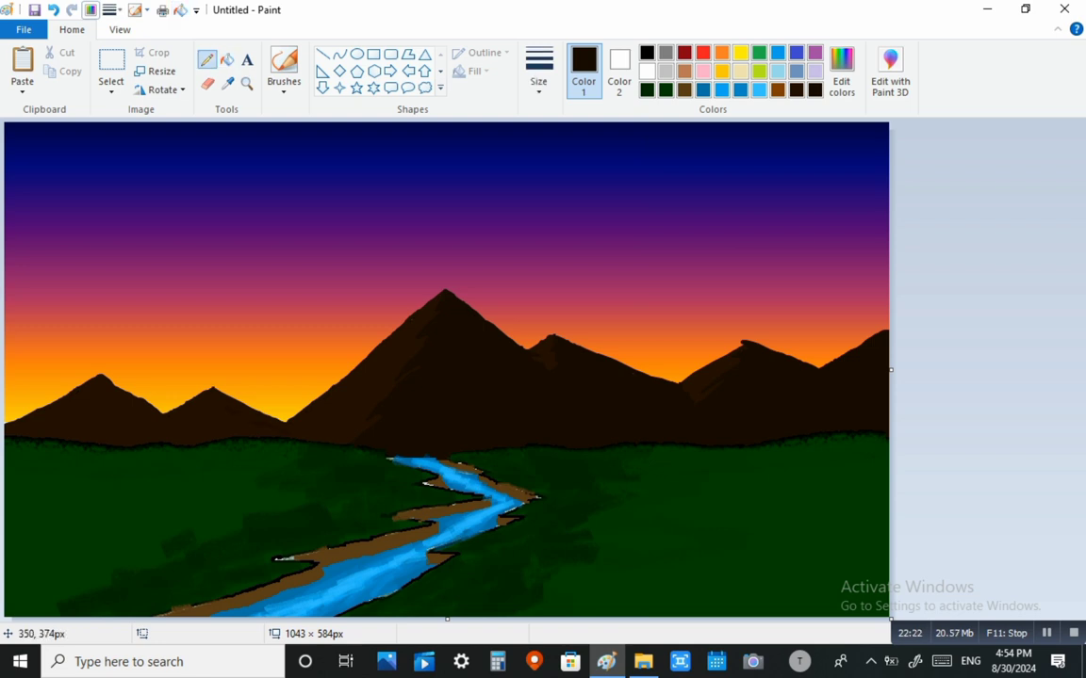
{"action": "key", "text": "ctrl+z"}
{"action": "key", "text": "alt+h"}
{"action": "key", "text": "f"}
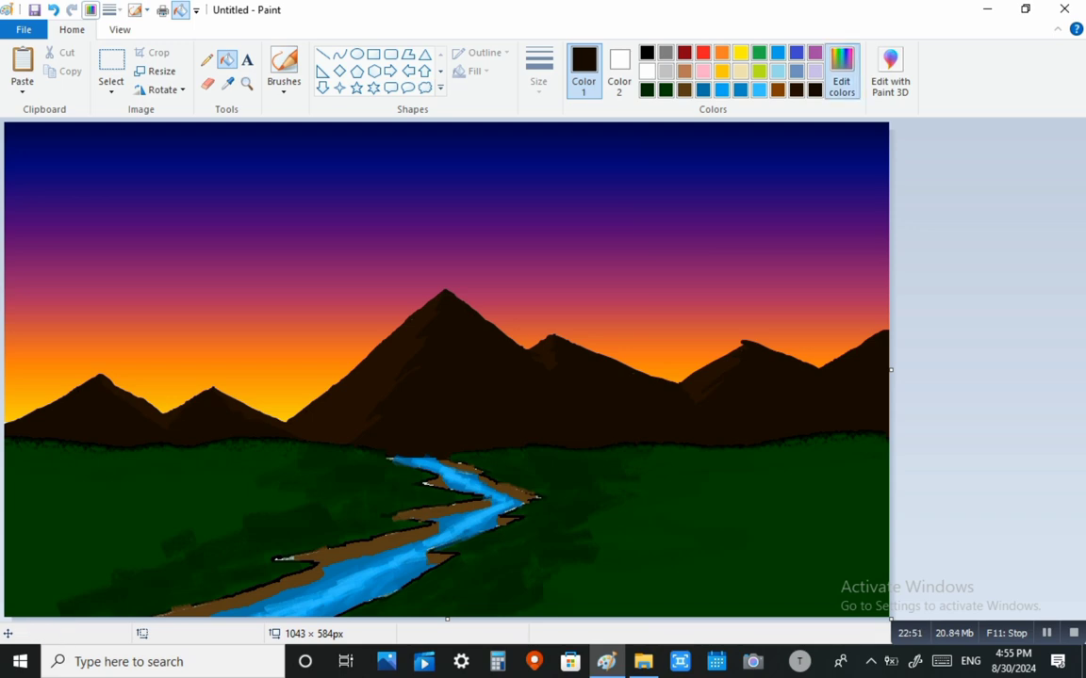
Darken the custom brown to almost black and refill the shaded areas of all the mountains.
{"action": "left_click", "coordinate": [842, 72]}
{"action": "left_click_drag", "start_coordinate": [724, 362], "coordinate": [724, 365]}
{"action": "key", "text": "Return"}
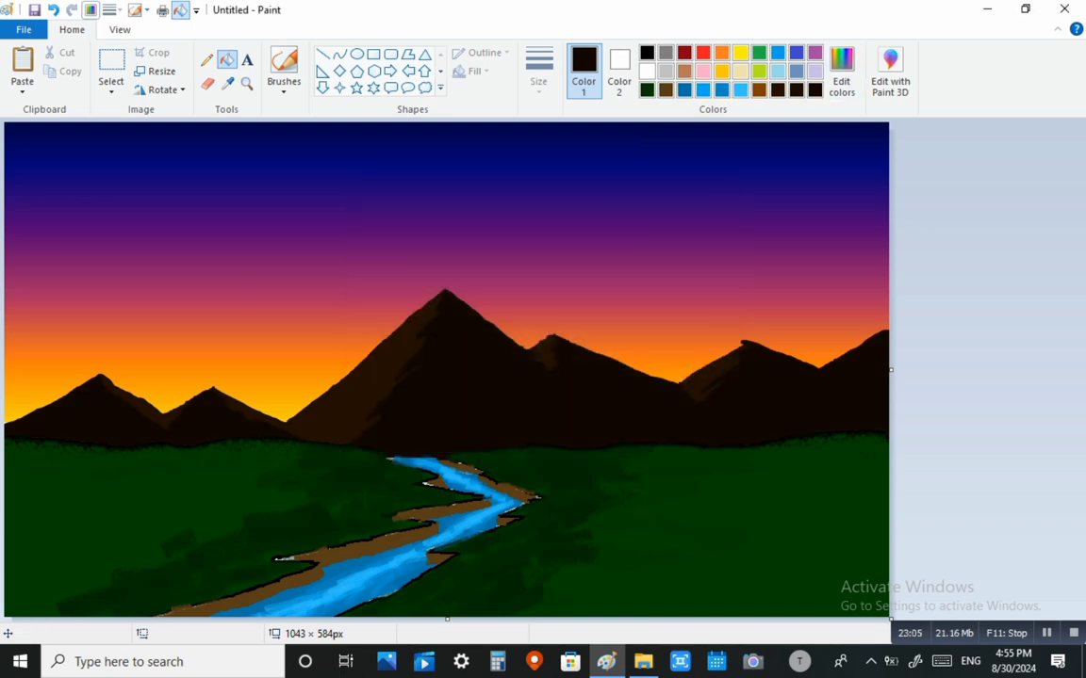
{"action": "left_click", "coordinate": [842, 71]}
{"action": "left_click_drag", "start_coordinate": [723, 366], "coordinate": [724, 370]}
{"action": "left_click", "coordinate": [386, 443]}
{"action": "left_click", "coordinate": [445, 407]}
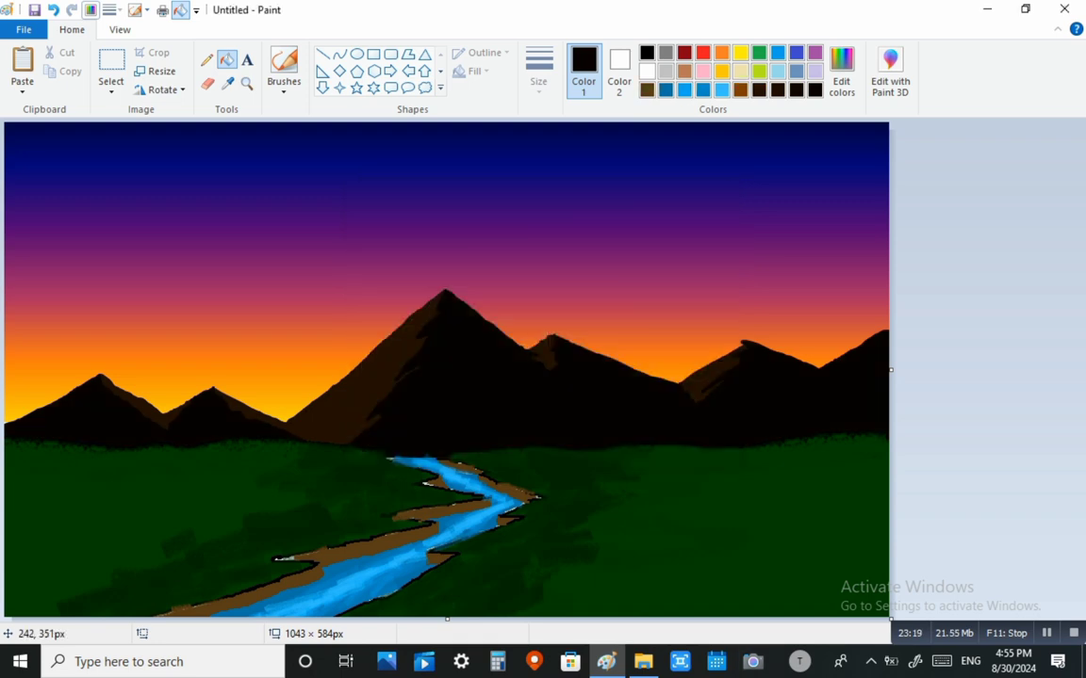
Brush a dark green sampled from the meadow over the grass on both sides of the river.
{"action": "left_click", "coordinate": [283, 81]}
{"action": "left_click", "coordinate": [195, 135]}
{"action": "left_click", "coordinate": [354, 273]}
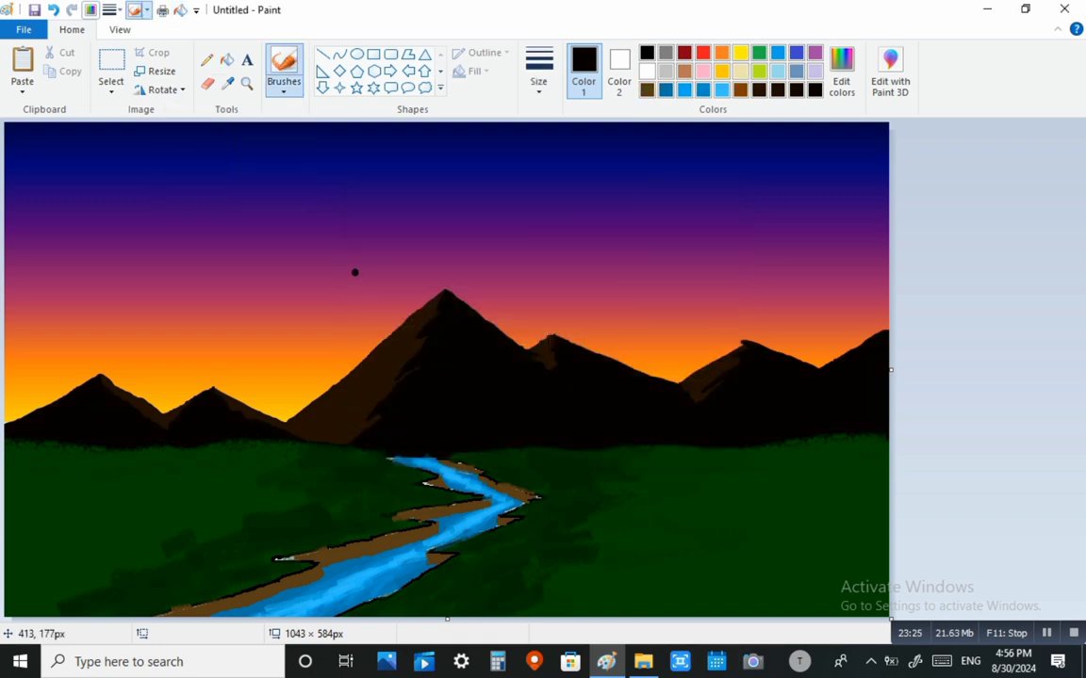
{"action": "left_click", "coordinate": [227, 84]}
{"action": "left_click", "coordinate": [601, 473]}
{"action": "mouse_move", "coordinate": [608, 481]}
{"action": "left_mouse_down"}
{"action": "mouse_move", "coordinate": [598, 558]}
{"action": "mouse_move", "coordinate": [574, 603]}
{"action": "left_mouse_up"}
{"action": "mouse_move", "coordinate": [566, 538]}
{"action": "left_mouse_down"}
{"action": "mouse_move", "coordinate": [716, 528]}
{"action": "mouse_move", "coordinate": [584, 490]}
{"action": "mouse_move", "coordinate": [660, 414]}
{"action": "mouse_move", "coordinate": [855, 466]}
{"action": "mouse_move", "coordinate": [697, 443]}
{"action": "mouse_move", "coordinate": [654, 492]}
{"action": "mouse_move", "coordinate": [764, 471]}
{"action": "mouse_move", "coordinate": [793, 527]}
{"action": "left_mouse_up"}
{"action": "mouse_move", "coordinate": [335, 516]}
{"action": "left_mouse_down"}
{"action": "mouse_move", "coordinate": [193, 473]}
{"action": "mouse_move", "coordinate": [195, 465]}
{"action": "mouse_move", "coordinate": [160, 479]}
{"action": "mouse_move", "coordinate": [208, 509]}
{"action": "mouse_move", "coordinate": [169, 505]}
{"action": "mouse_move", "coordinate": [171, 554]}
{"action": "mouse_move", "coordinate": [47, 493]}
{"action": "mouse_move", "coordinate": [49, 469]}
{"action": "left_mouse_up"}
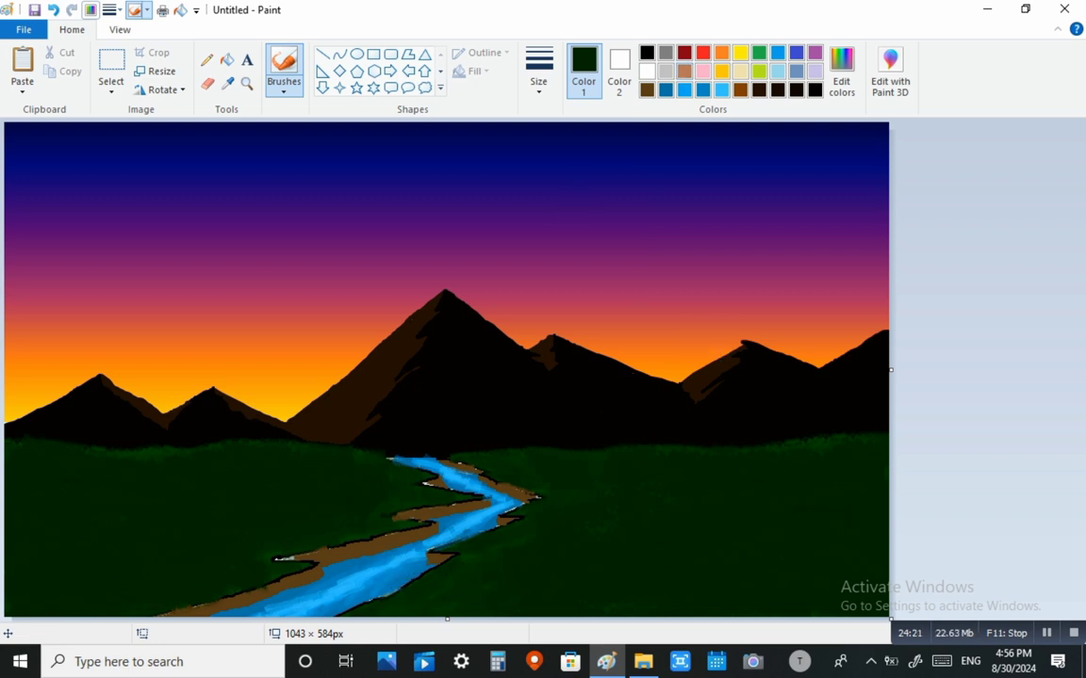
Draw a solid yellow circle as the sun in the sky above the small left mountains.
{"action": "left_click", "coordinate": [739, 52]}
{"action": "left_click", "coordinate": [619, 70]}
{"action": "left_click", "coordinate": [357, 53]}
{"action": "left_click", "coordinate": [473, 72]}
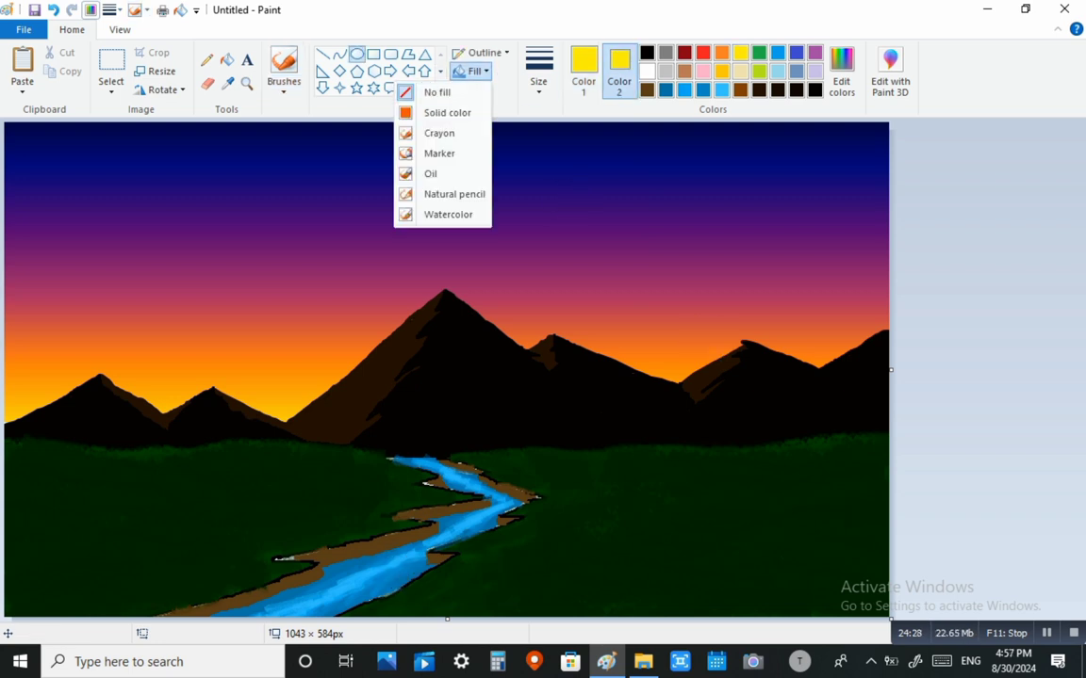
{"action": "left_click", "coordinate": [450, 112]}
{"action": "left_click", "coordinate": [539, 72]}
{"action": "left_click", "coordinate": [501, 158]}
{"action": "mouse_move", "coordinate": [266, 360]}
{"action": "left_mouse_down"}
{"action": "mouse_move", "coordinate": [322, 391]}
{"action": "mouse_move", "coordinate": [311, 406]}
{"action": "left_mouse_up"}
{"action": "mouse_move", "coordinate": [284, 388]}
{"action": "left_mouse_down"}
{"action": "mouse_move", "coordinate": [257, 359]}
{"action": "mouse_move", "coordinate": [268, 350]}
{"action": "mouse_move", "coordinate": [241, 360]}
{"action": "left_mouse_up"}
{"action": "left_click", "coordinate": [980, 348]}
Pencil thin orange streaks, sampled from the nearby sky, across the lower part of the sun.
{"action": "left_click", "coordinate": [227, 84]}
{"action": "left_click", "coordinate": [242, 373]}
{"action": "left_click", "coordinate": [207, 59]}
{"action": "left_click", "coordinate": [539, 70]}
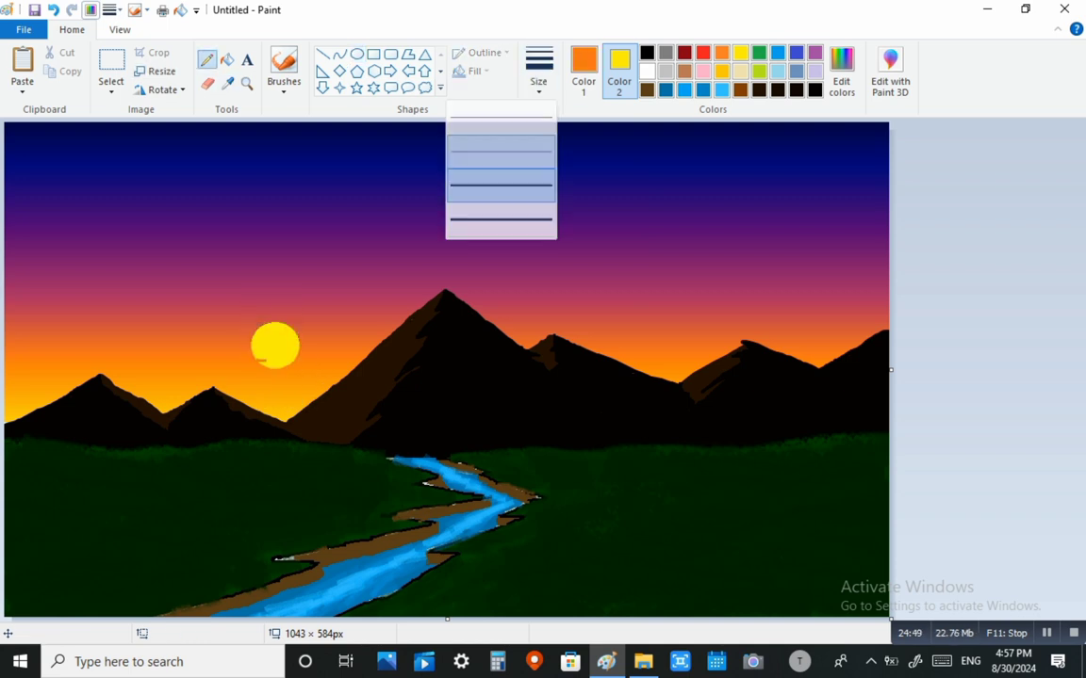
{"action": "left_click", "coordinate": [499, 151]}
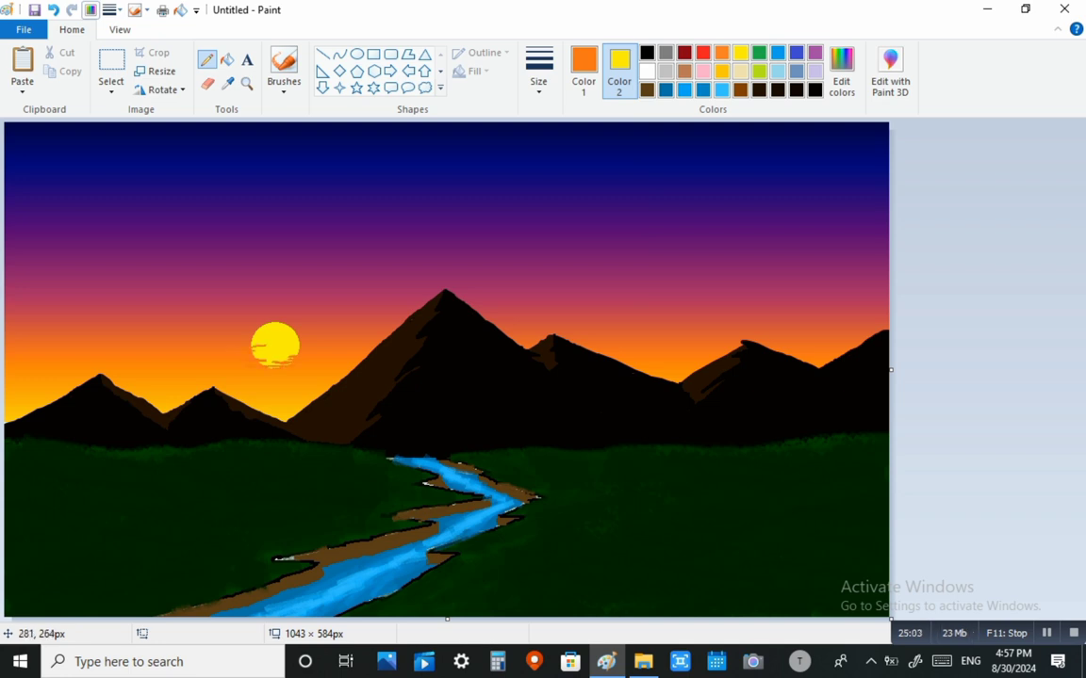
Undo the last streak and pencil thin lines in sampled sky orange across the sun's lower and upper edges.
{"action": "left_click", "coordinate": [53, 10]}
{"action": "left_click", "coordinate": [539, 71]}
{"action": "left_click", "coordinate": [499, 133]}
{"action": "mouse_move", "coordinate": [287, 359]}
{"action": "left_mouse_down"}
{"action": "mouse_move", "coordinate": [265, 359]}
{"action": "mouse_move", "coordinate": [295, 327]}
{"action": "mouse_move", "coordinate": [281, 320]}
{"action": "left_mouse_up"}
{"action": "left_click", "coordinate": [227, 84]}
{"action": "left_click", "coordinate": [254, 332]}
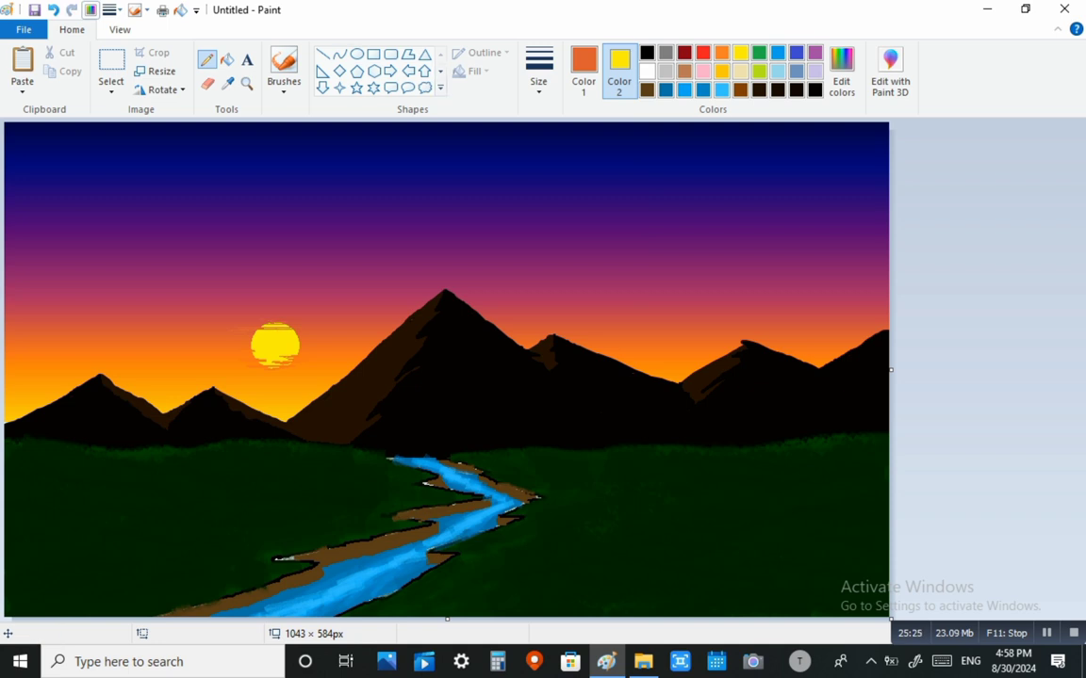
Pencil a diagonal row of four black flying birds between the sun and the small left mountains.
{"action": "left_click", "coordinate": [583, 71]}
{"action": "left_click", "coordinate": [646, 53]}
{"action": "mouse_move", "coordinate": [170, 361]}
{"action": "left_mouse_down"}
{"action": "mouse_move", "coordinate": [158, 359]}
{"action": "mouse_move", "coordinate": [202, 357]}
{"action": "mouse_move", "coordinate": [203, 368]}
{"action": "mouse_move", "coordinate": [167, 360]}
{"action": "mouse_move", "coordinate": [192, 366]}
{"action": "left_mouse_up"}
{"action": "key", "text": "ctrl+z"}
{"action": "key", "text": "ctrl+z"}
{"action": "key", "text": "ctrl+z"}
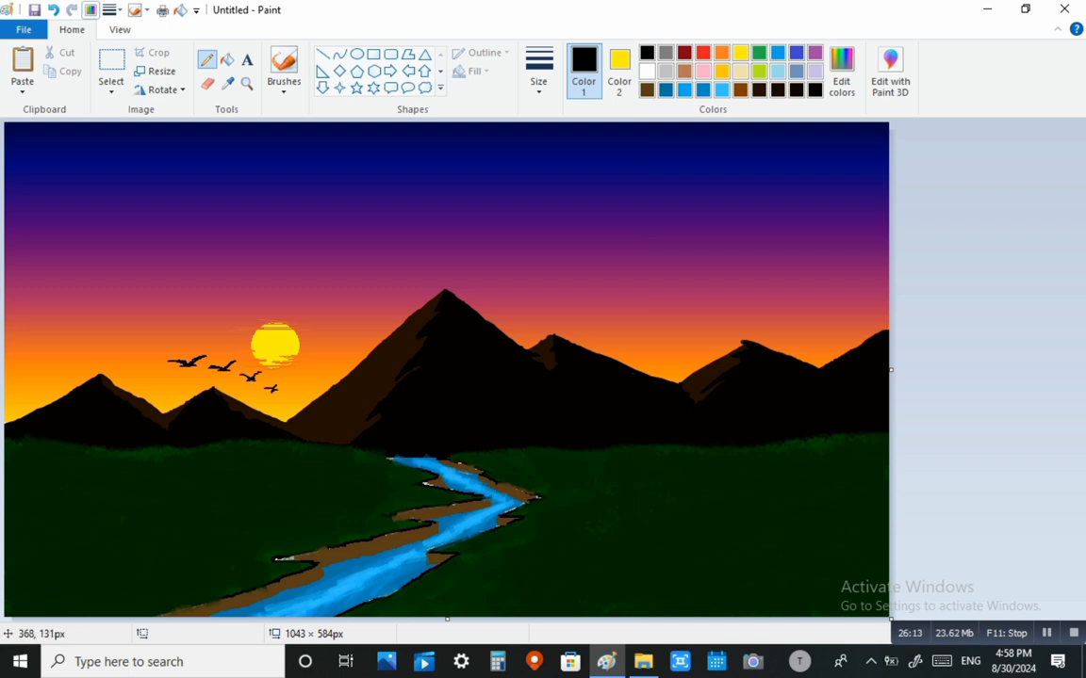
Draw an unfilled white rectangle about 1038 × 579 px along the canvas edges as a border.
{"action": "left_click", "coordinate": [374, 55]}
{"action": "left_click", "coordinate": [647, 72]}
{"action": "left_click", "coordinate": [473, 72]}
{"action": "left_click", "coordinate": [448, 112]}
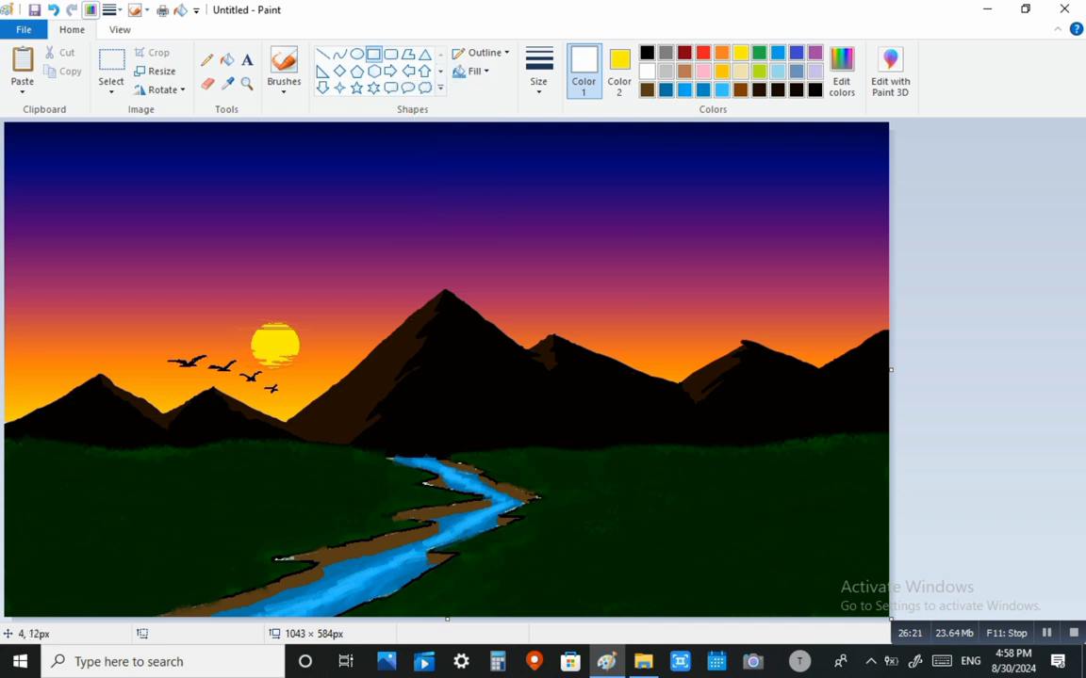
{"action": "left_click_drag", "start_coordinate": [7, 127], "coordinate": [886, 615]}
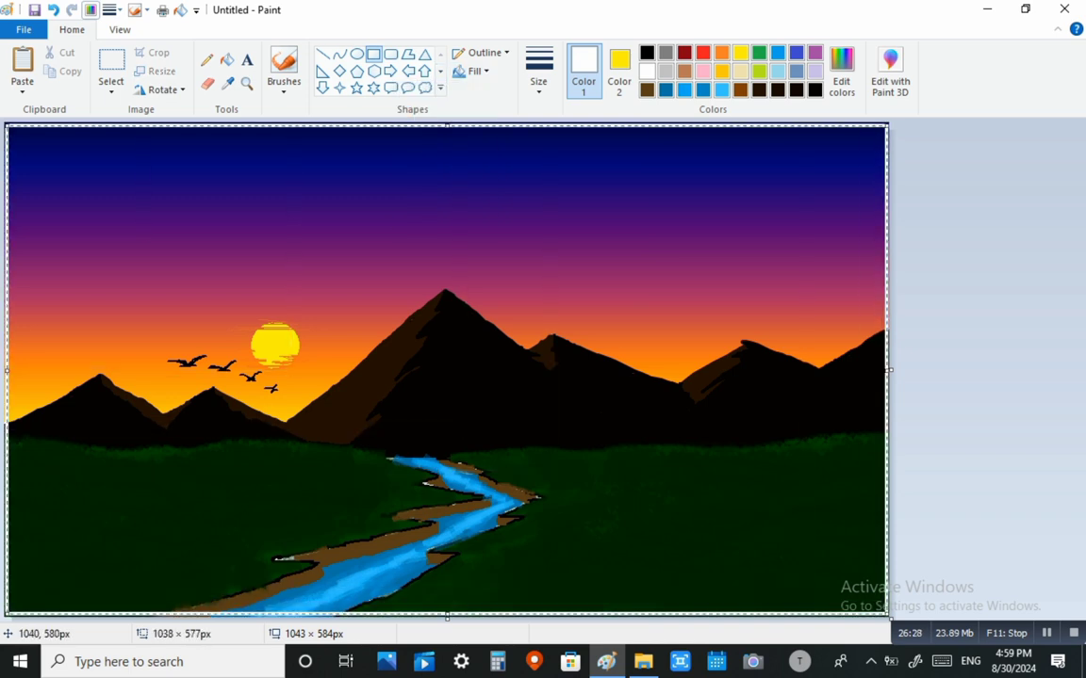
{"action": "left_click_drag", "start_coordinate": [448, 126], "coordinate": [448, 125]}
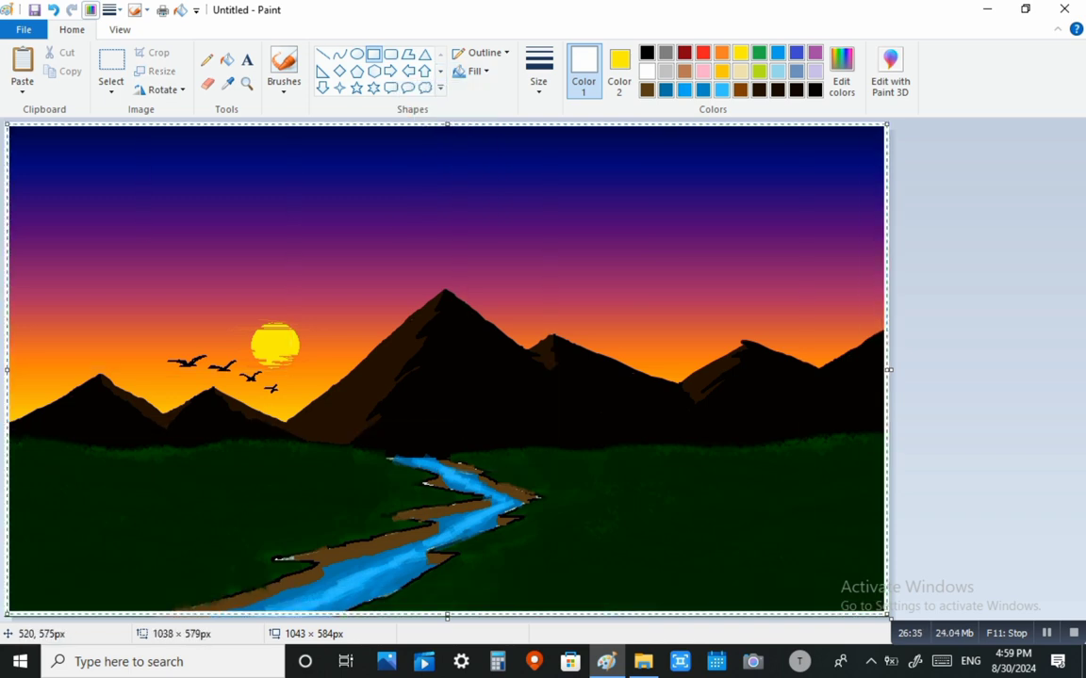
Add the white signature text "LINTOS ART" in the meadow's lower right corner.
{"action": "left_click", "coordinate": [246, 59]}
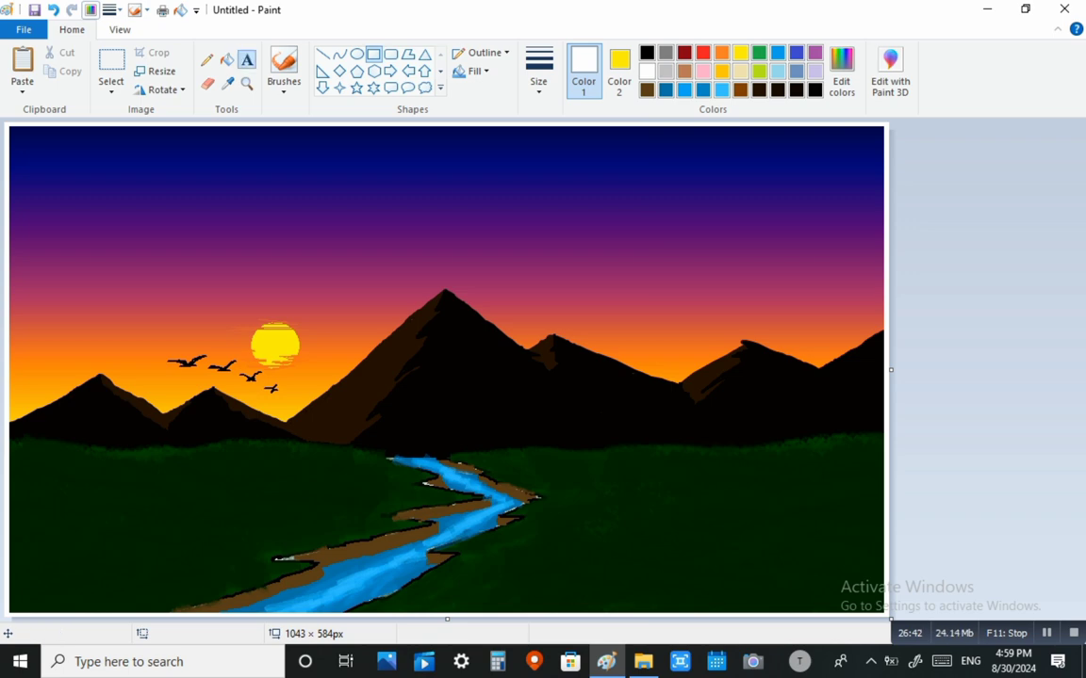
{"action": "left_click", "coordinate": [845, 597]}
{"action": "type", "text": "LINTOS ART"}
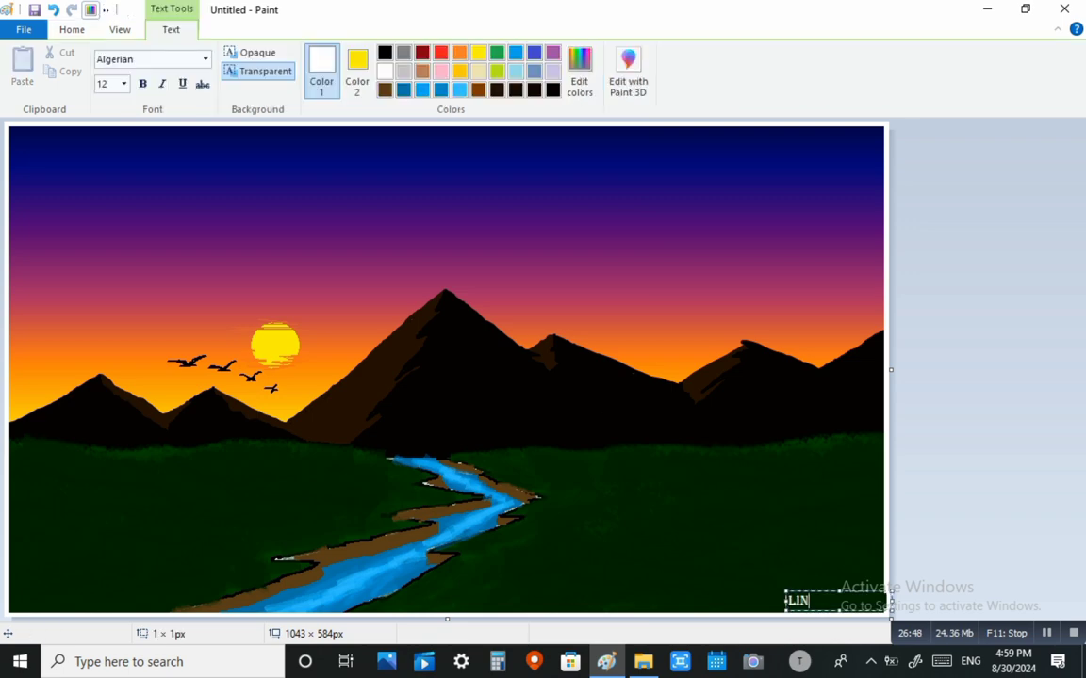